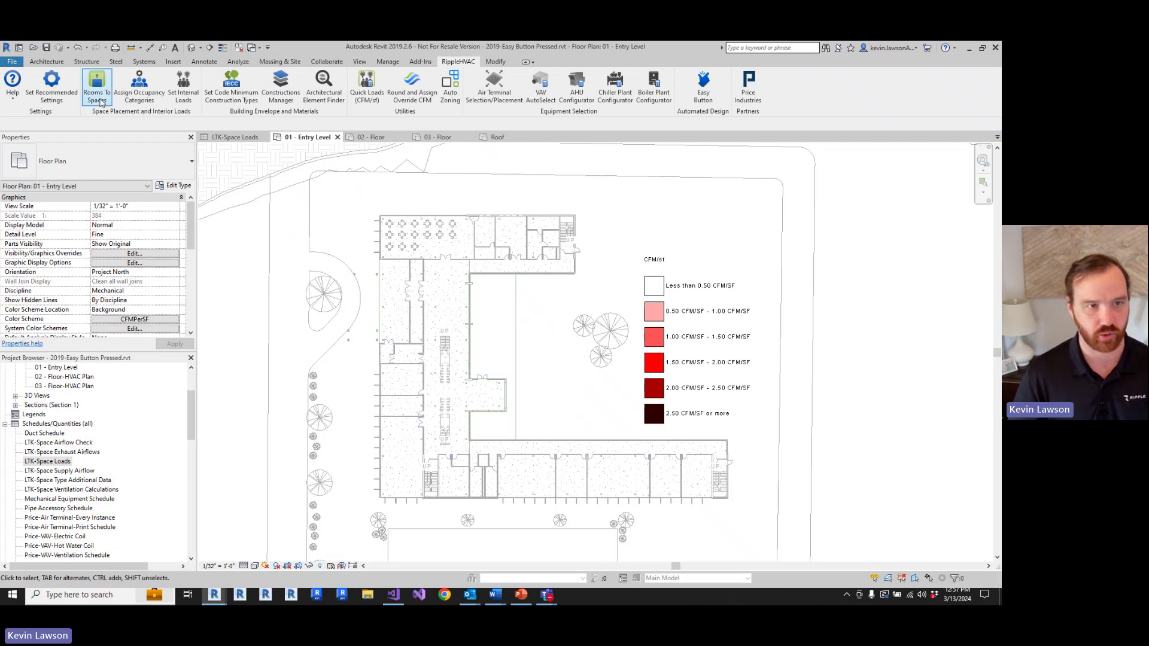
# - Convert the entry level rooms into 90 spaces plus 40 plenum spaces and close the summary
pyautogui.click(96, 84)
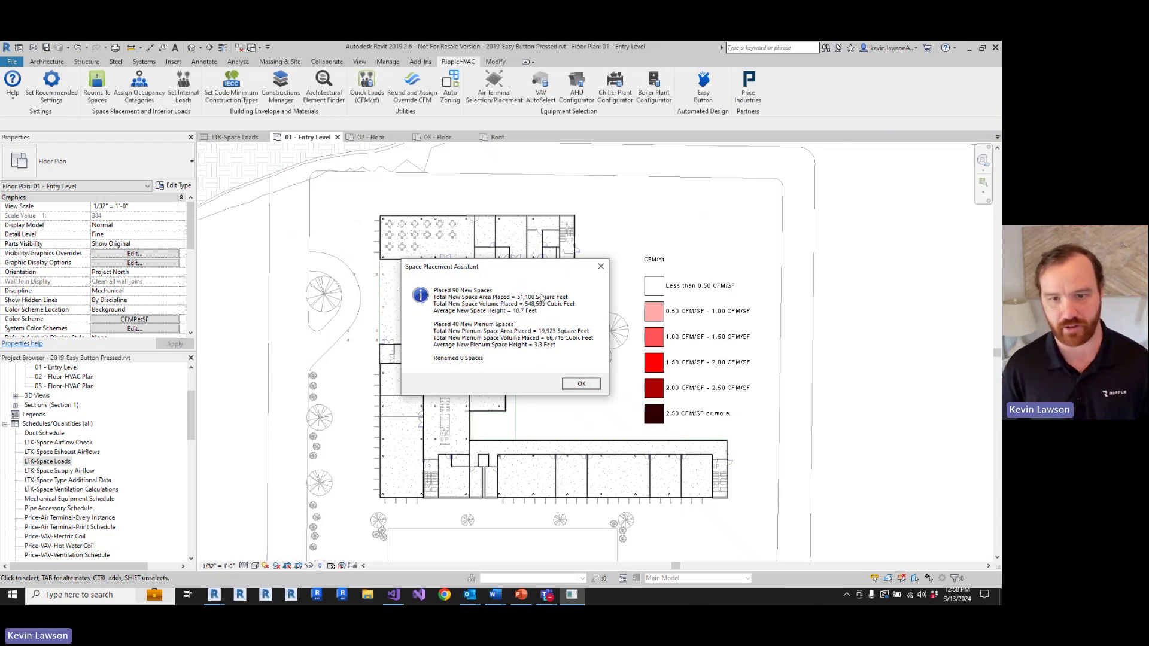
pyautogui.click(582, 385)
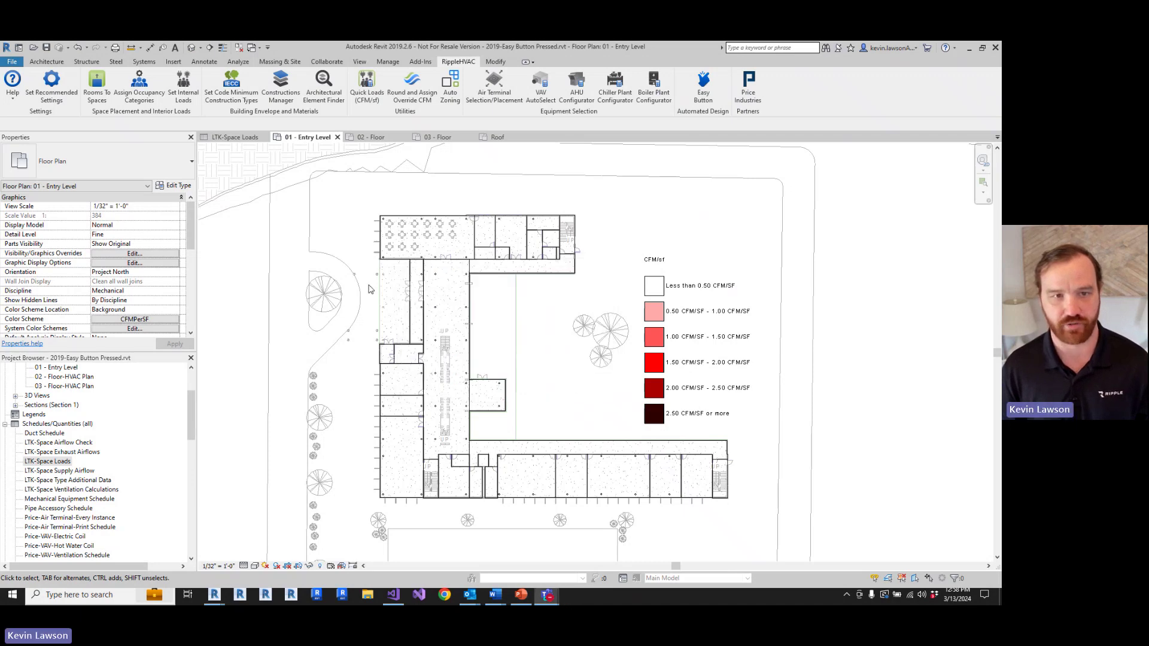
# - In the LTK-Space Loads schedule, assign LTK-Load occupancy-based space types and people counts to every space
pyautogui.click(233, 137)
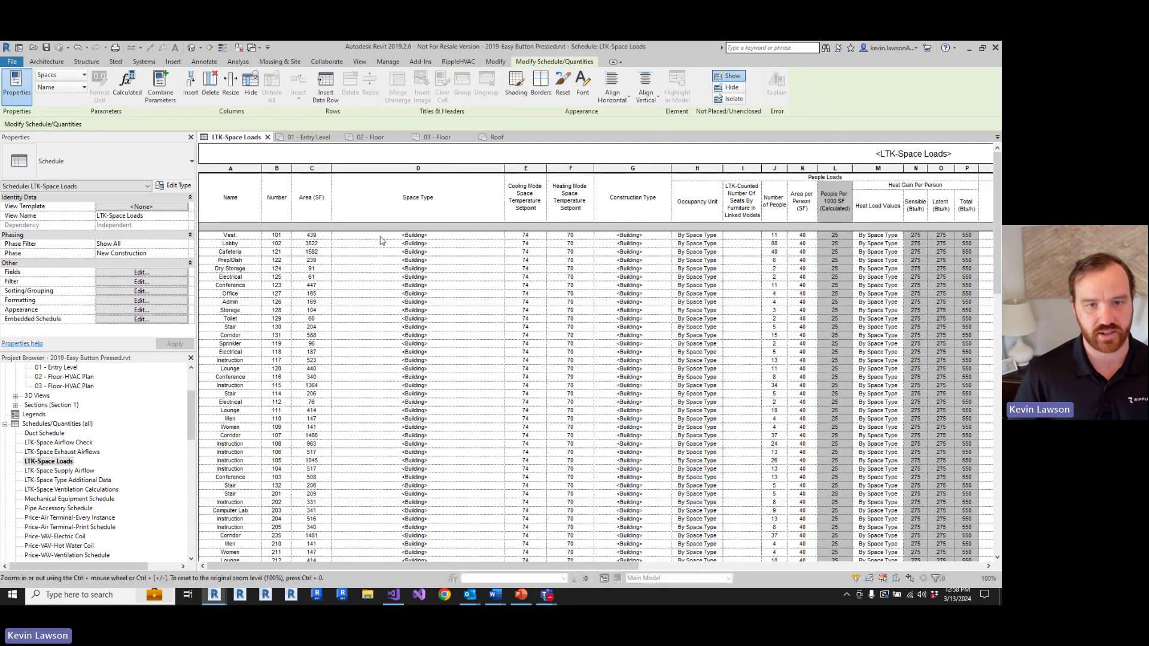
pyautogui.scroll(-5, 240, 310)
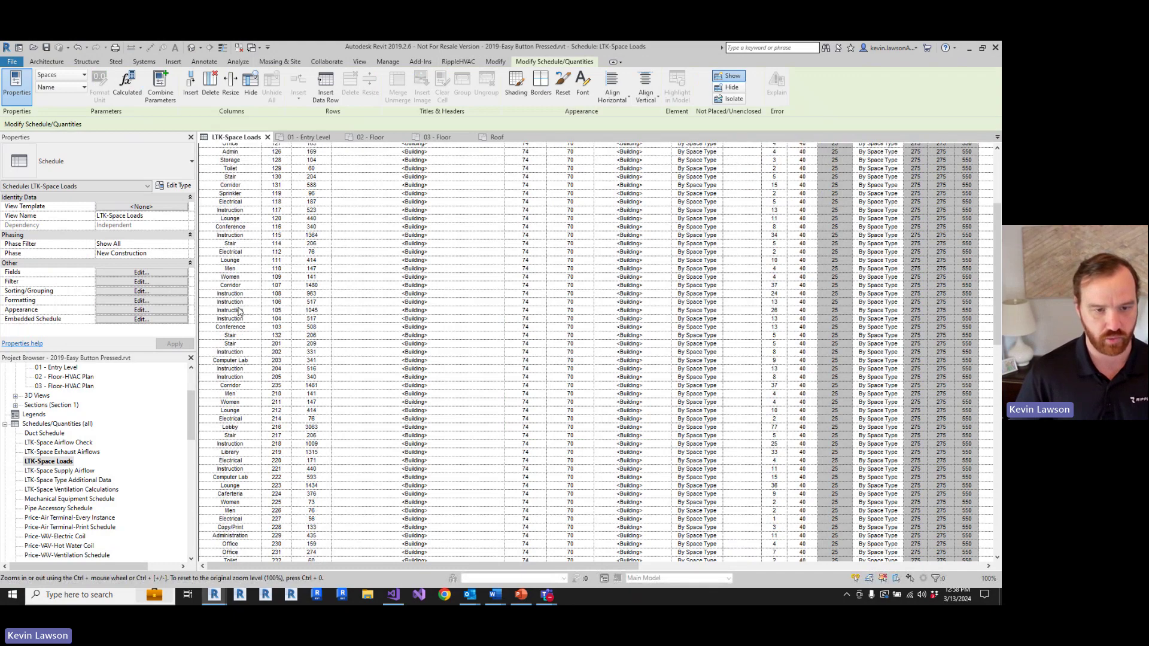
pyautogui.scroll(5, 239, 310)
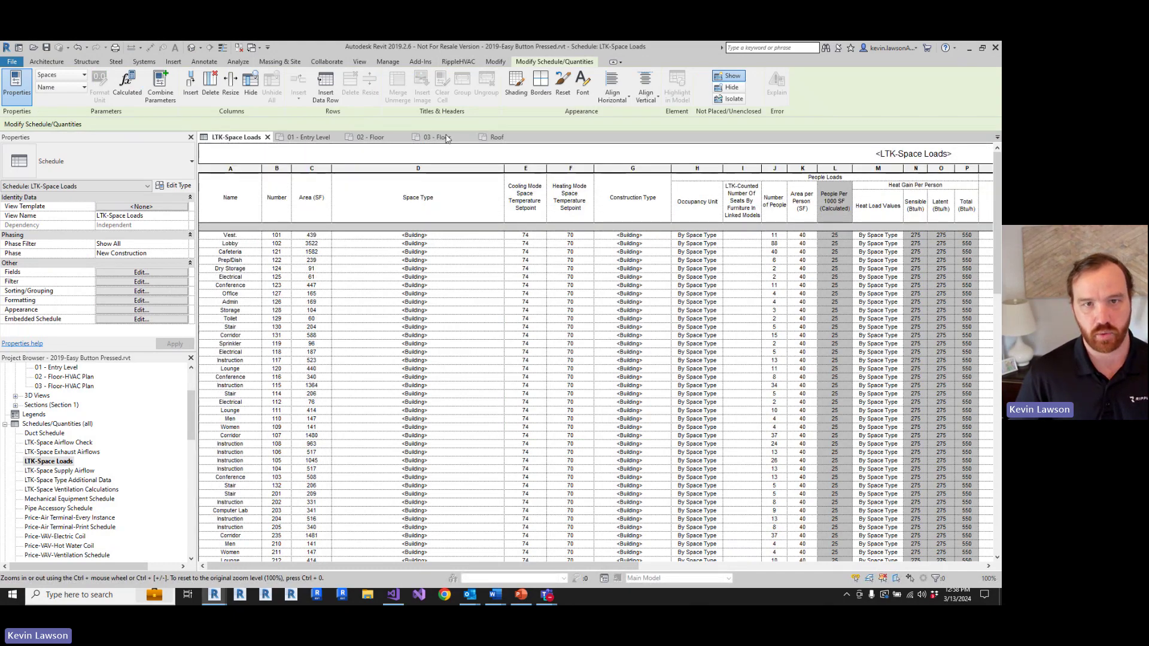
pyautogui.click(470, 62)
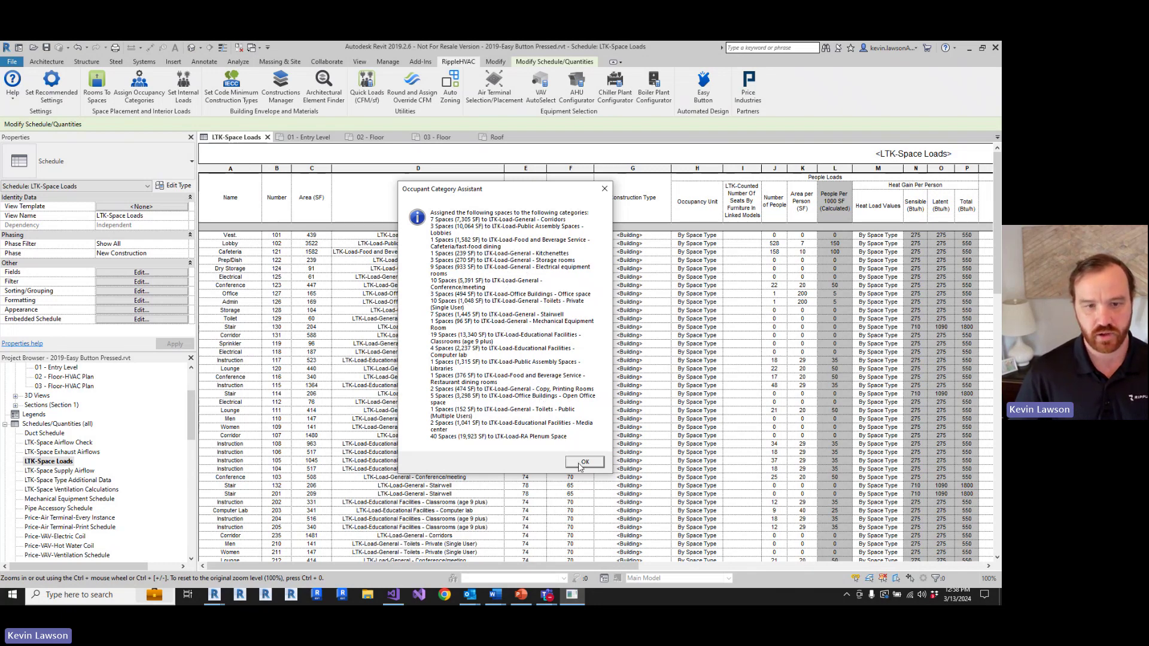
pyautogui.click(584, 463)
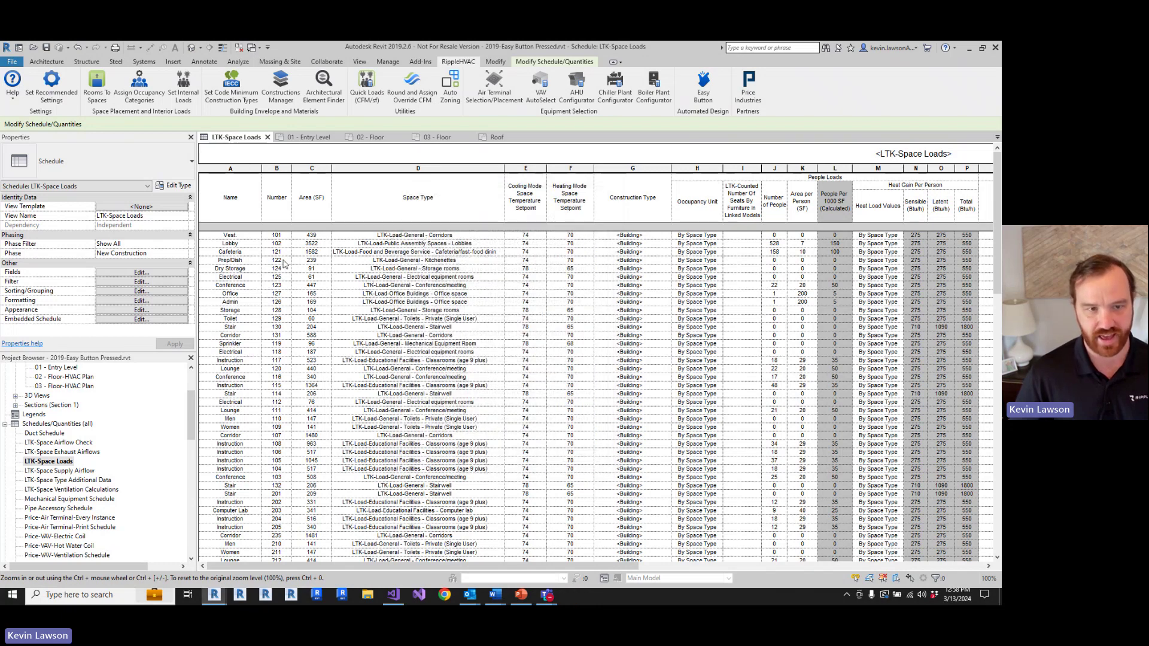
# - Scroll the schedule to the lighting, power and cooling load columns, then return to the Entry Level plan
pyautogui.moveTo(470, 567); pyautogui.dragTo(677, 584)
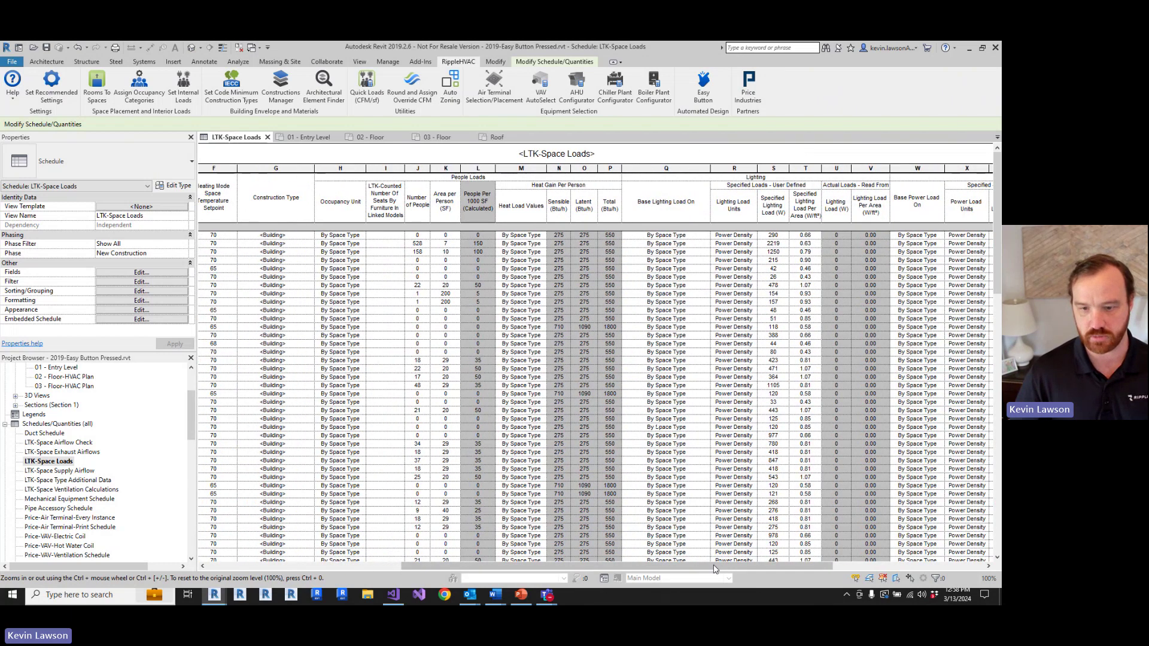
pyautogui.moveTo(640, 566); pyautogui.dragTo(759, 566)
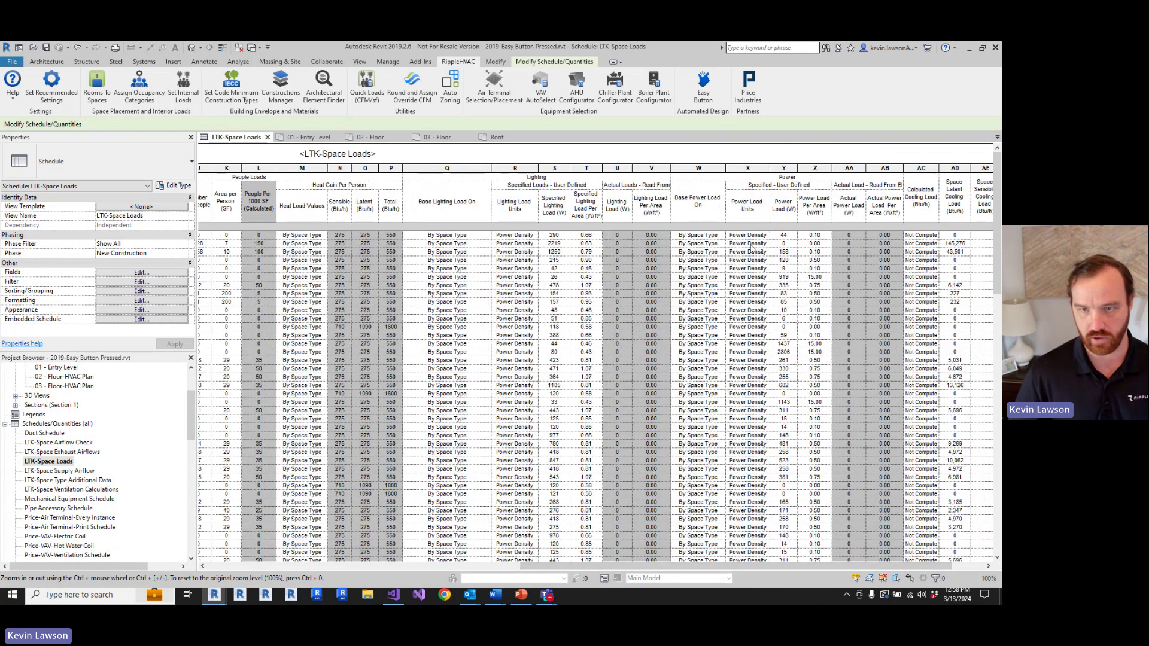
pyautogui.click(306, 138)
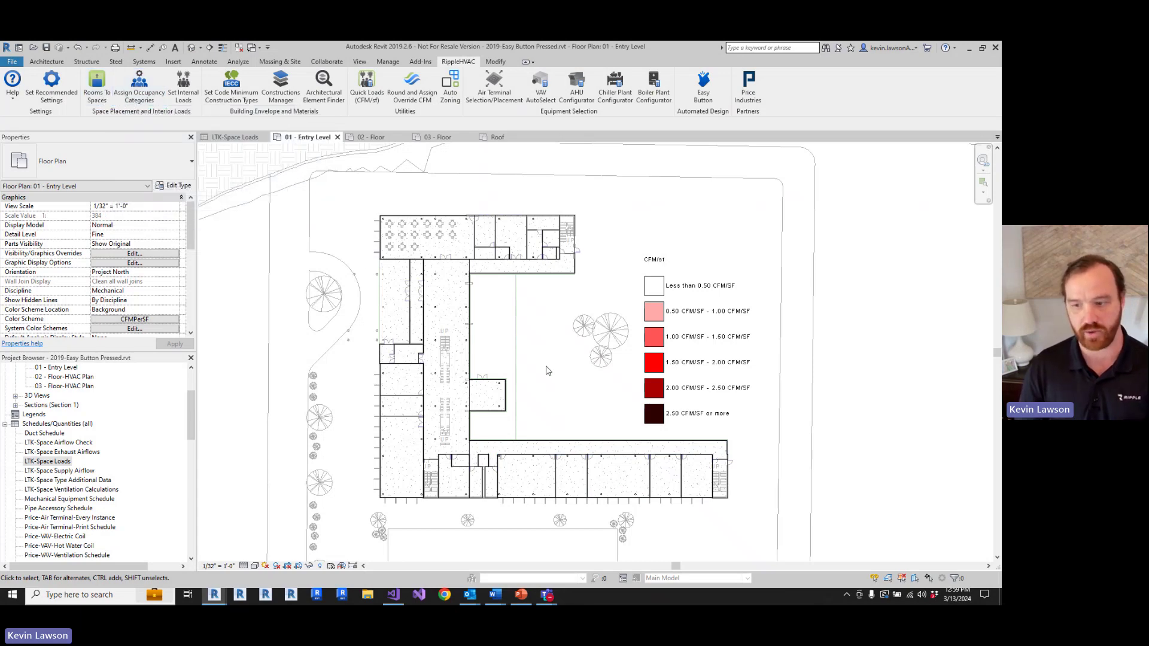
# - Run Quick Loads, assigning 40,925 CFM over 51,100 sf at an average of 0.98 CFM/sf
pyautogui.click(227, 143)
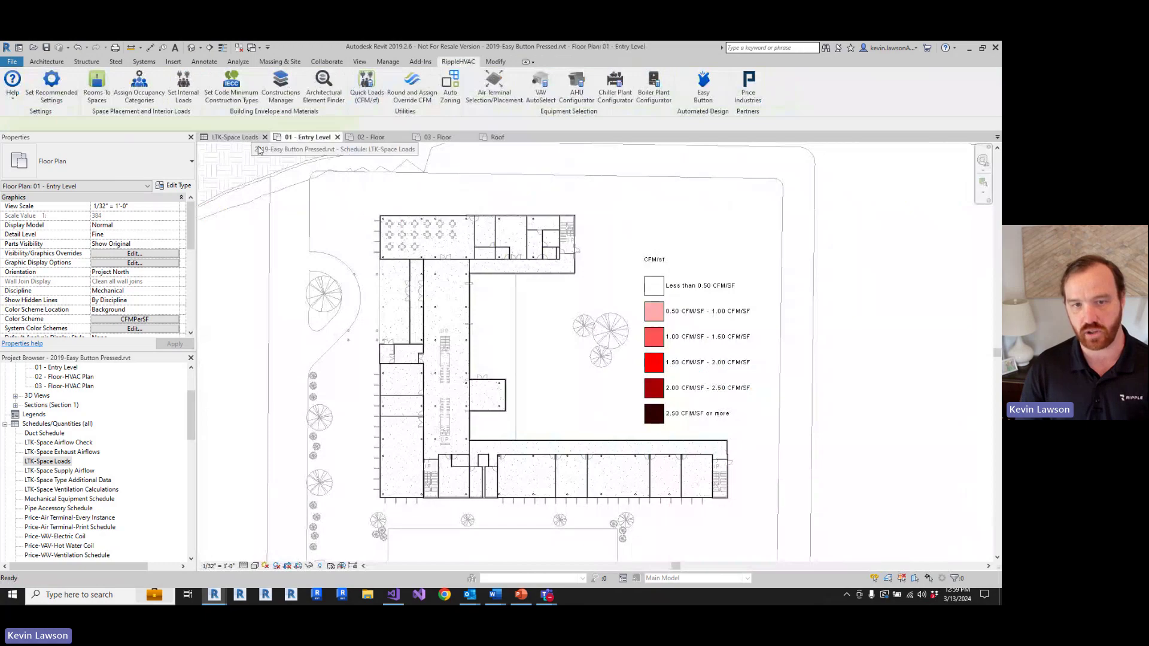
pyautogui.click(254, 139)
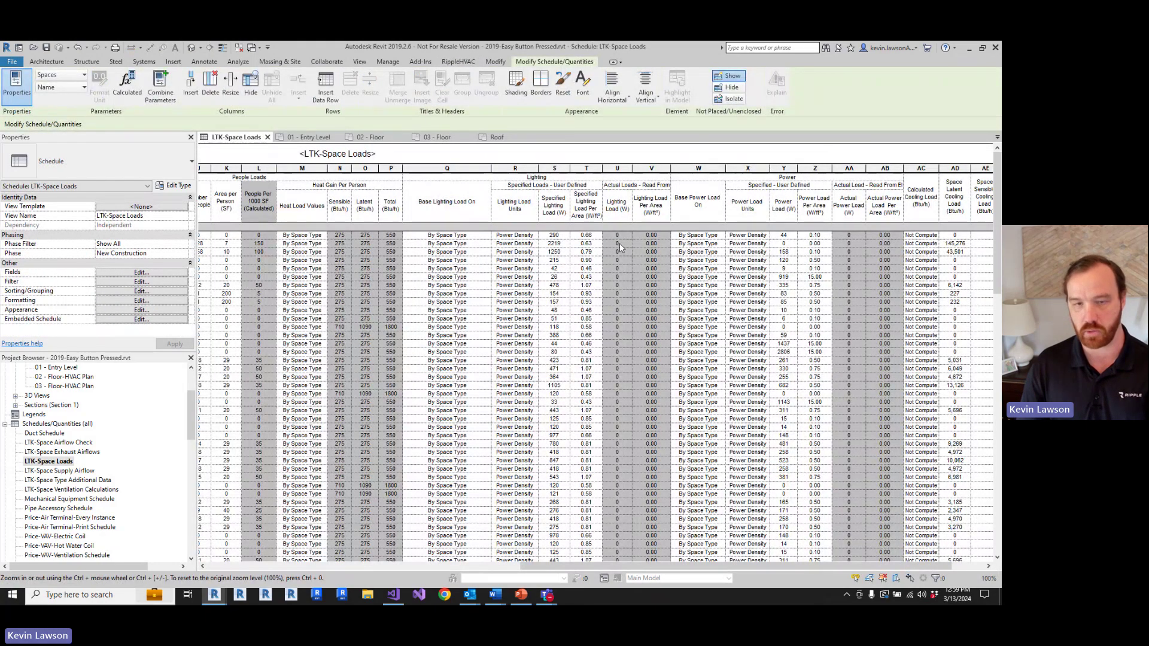
pyautogui.click(308, 138)
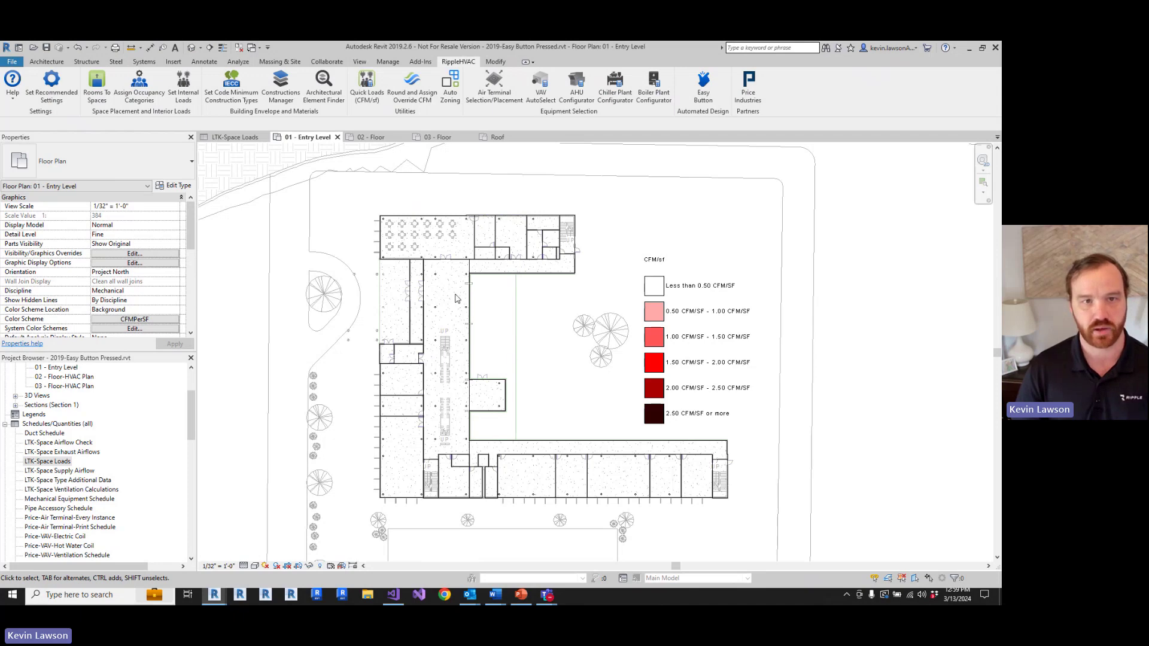
pyautogui.click(367, 95)
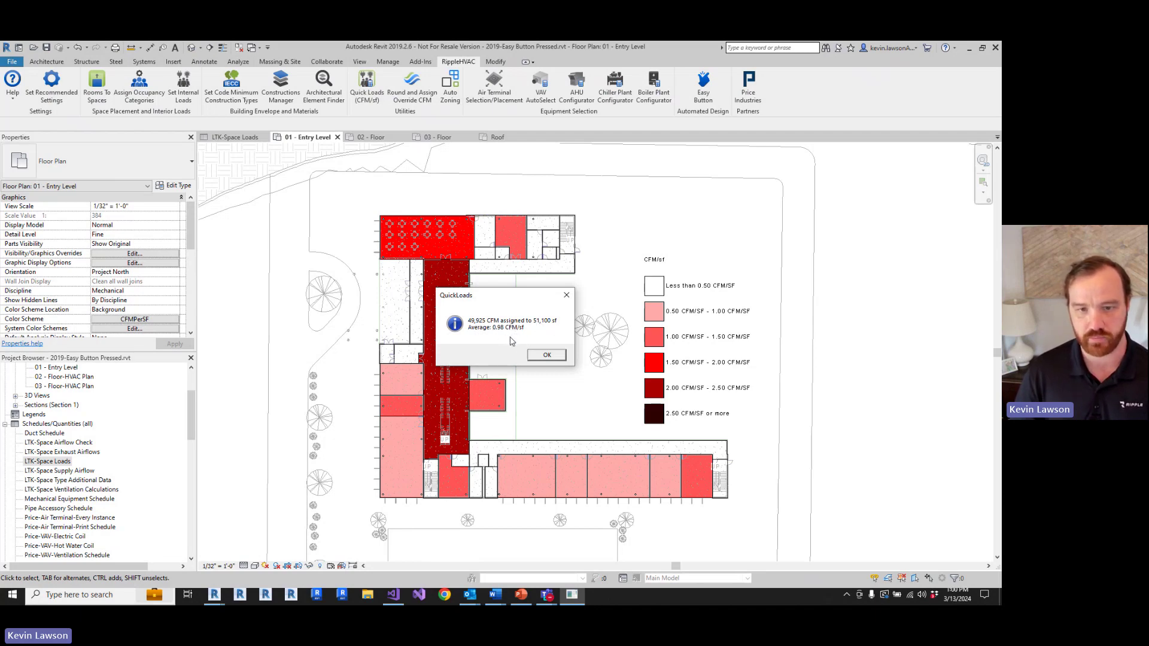
pyautogui.click(545, 359)
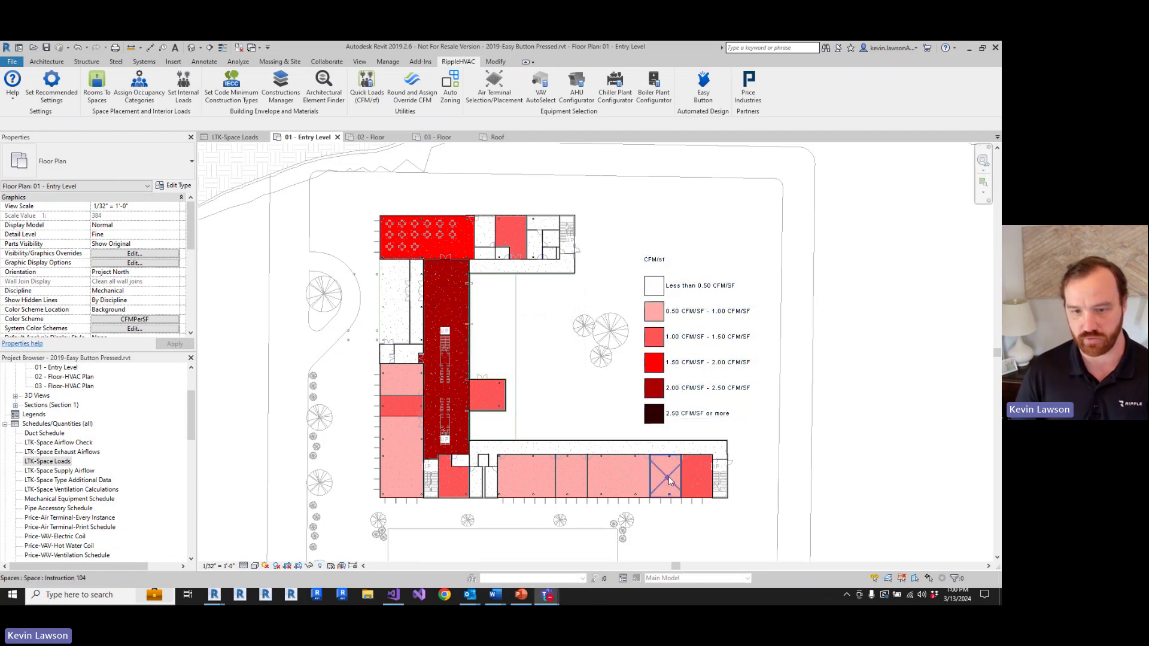
# - Apply Space Tags to all untagged spaces in the Entry Level plan using Tag All
pyautogui.click(238, 62)
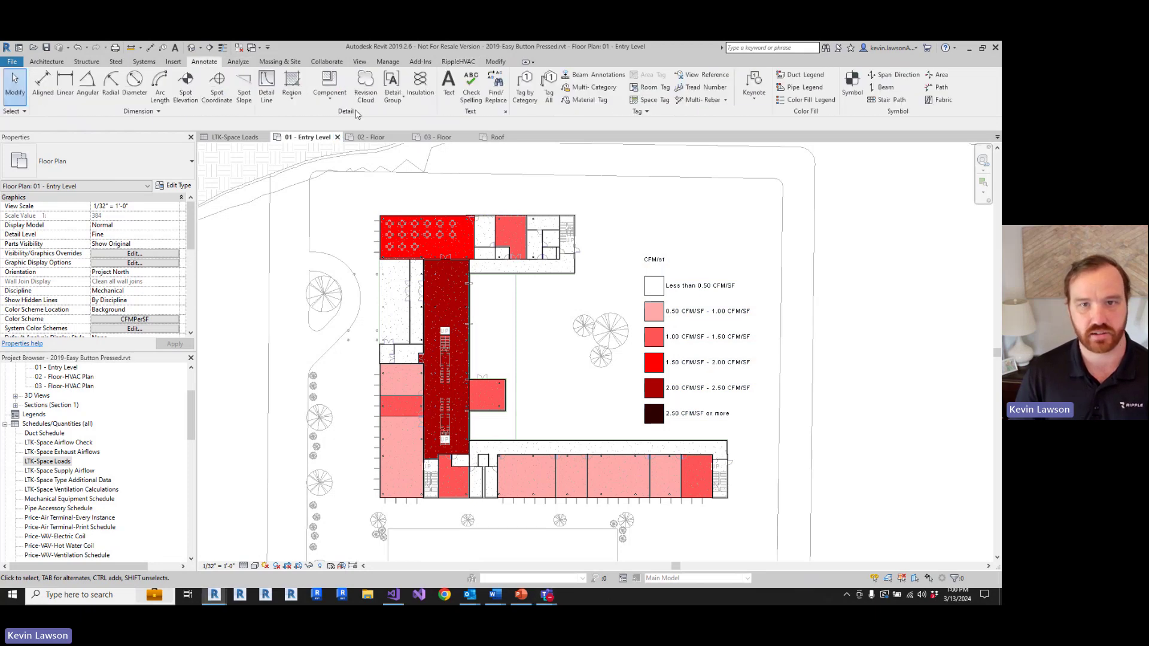
pyautogui.click(549, 86)
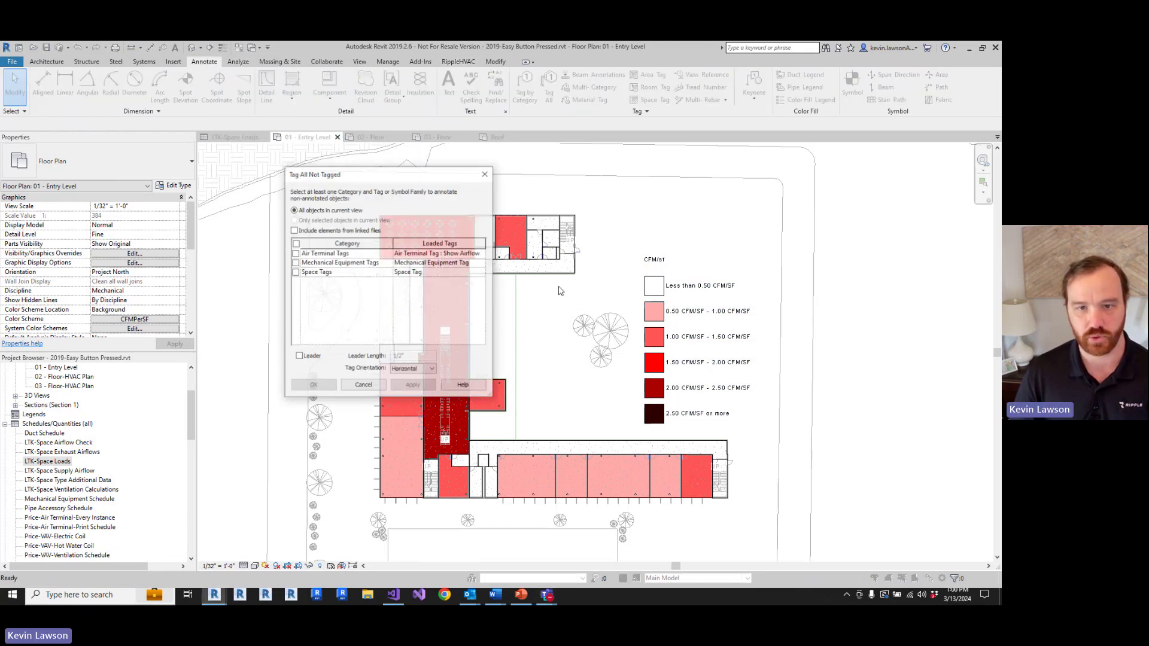
pyautogui.click(295, 272)
pyautogui.click(364, 385)
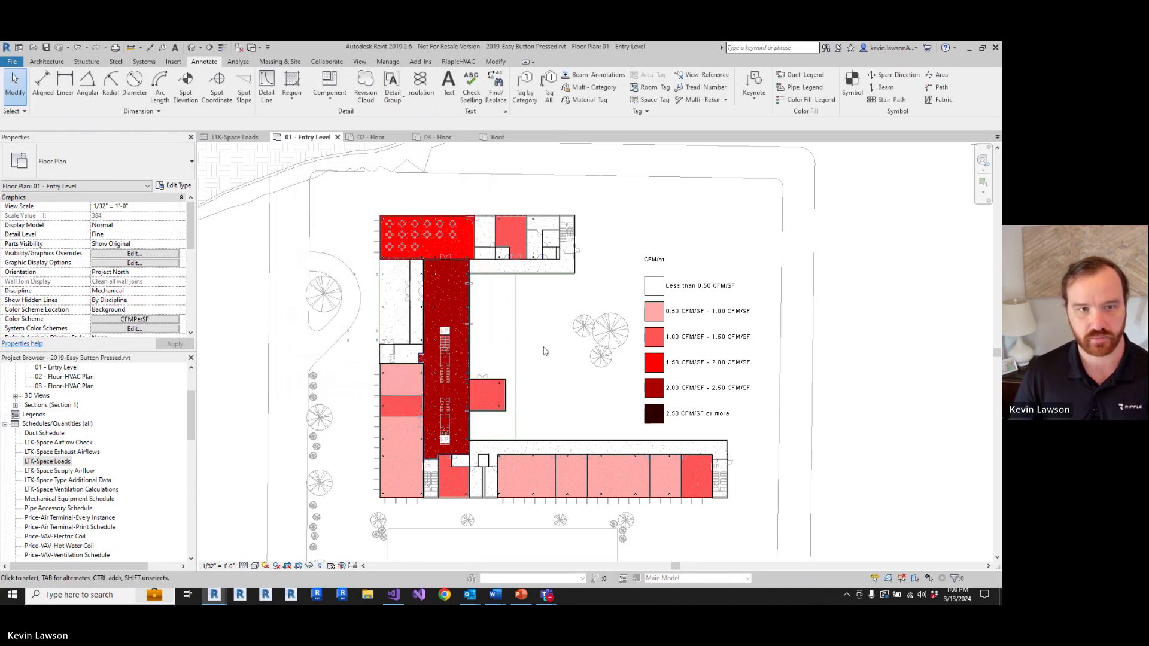
pyautogui.click(549, 85)
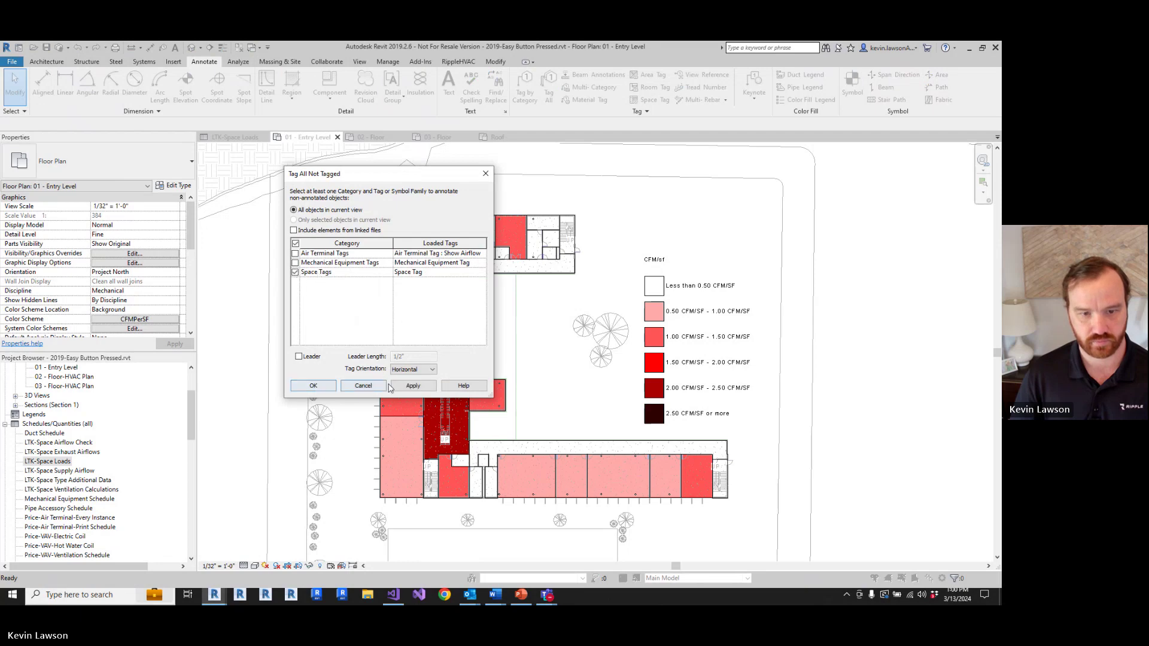
pyautogui.click(413, 386)
pyautogui.click(327, 388)
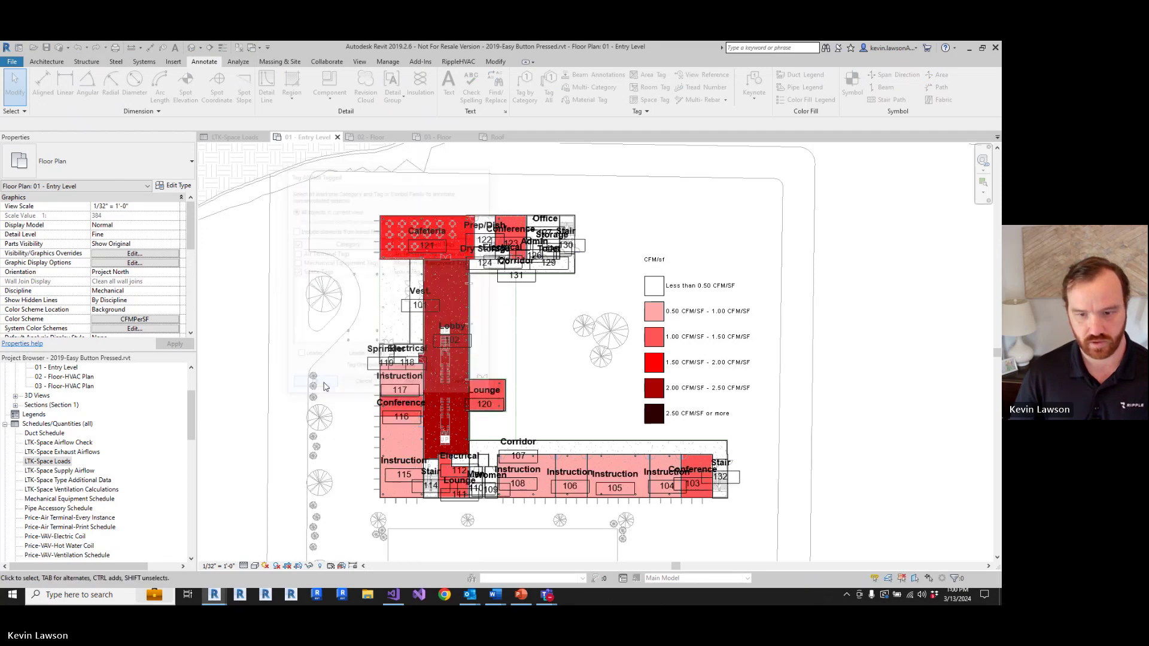
pyautogui.scroll(1, 633, 474)
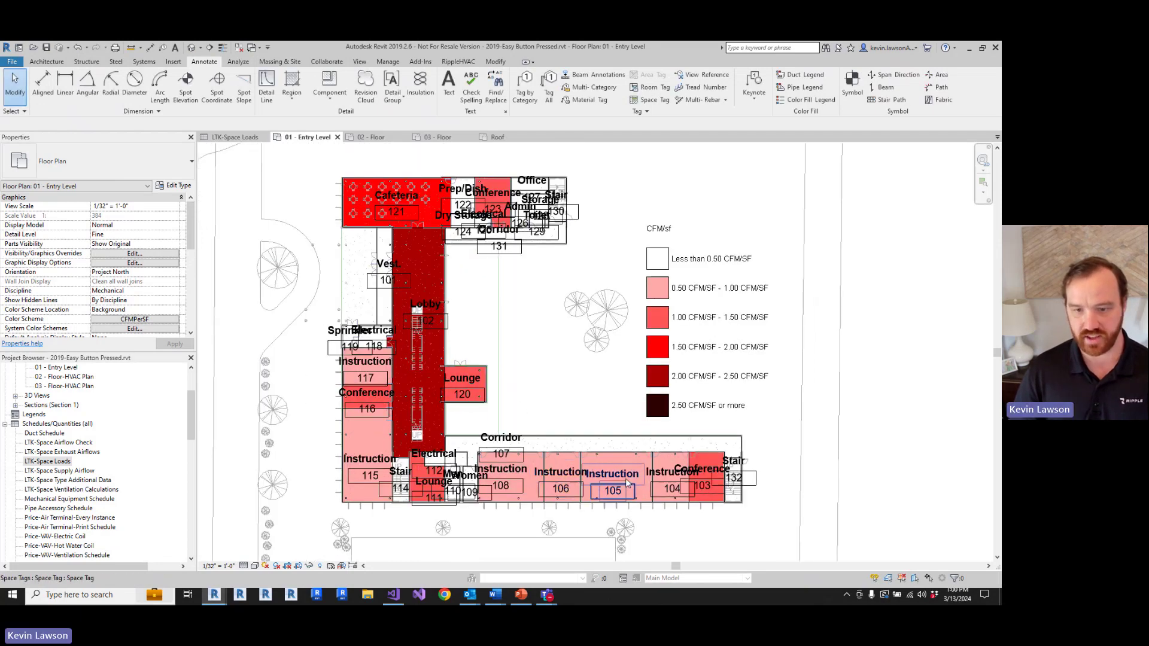
pyautogui.click(387, 62)
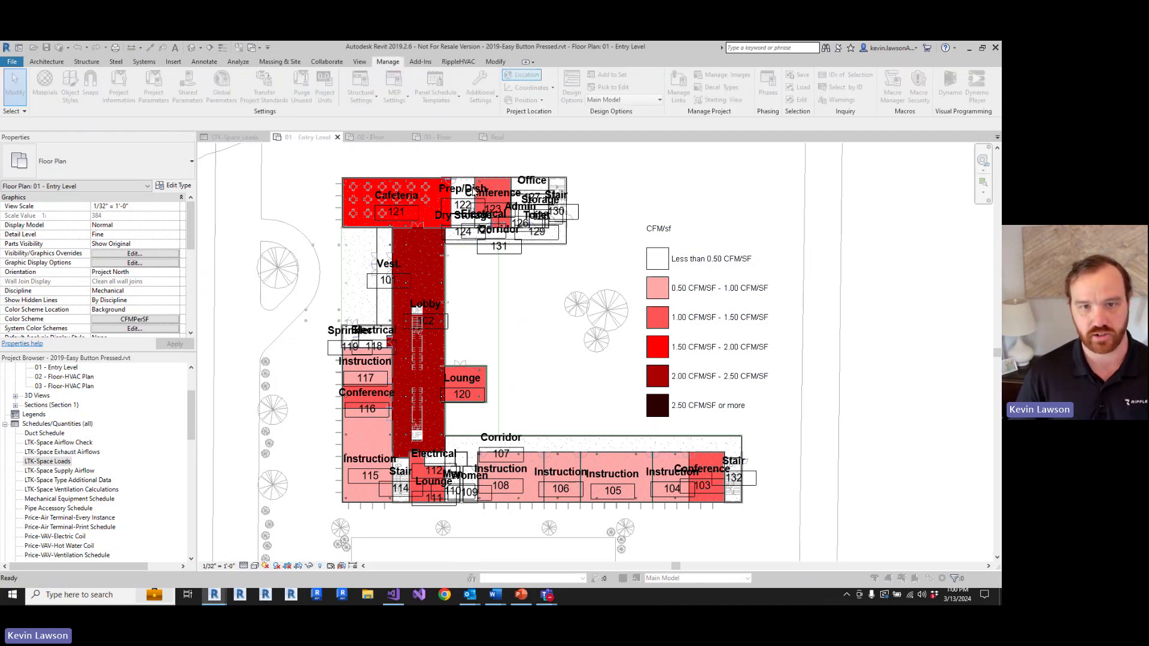
# - Change the project location from Fairbanks, AK to Miami, FL (25.7796°, -80.1922°)
pyautogui.moveTo(416, 128); pyautogui.dragTo(259, 177)
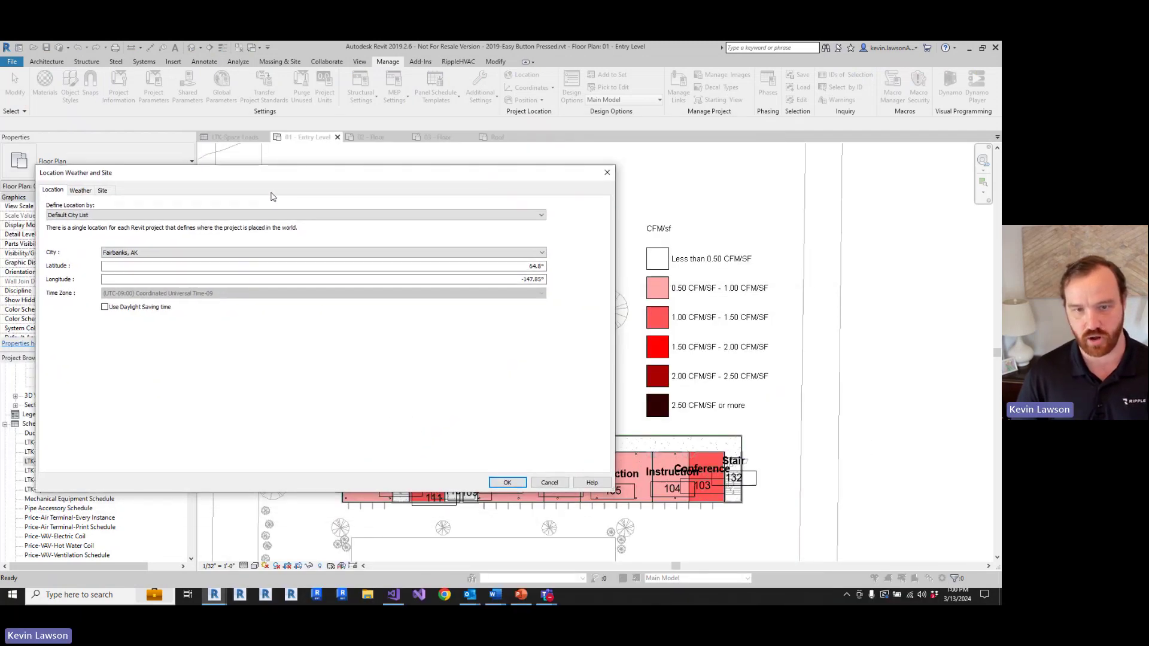
pyautogui.click(167, 254)
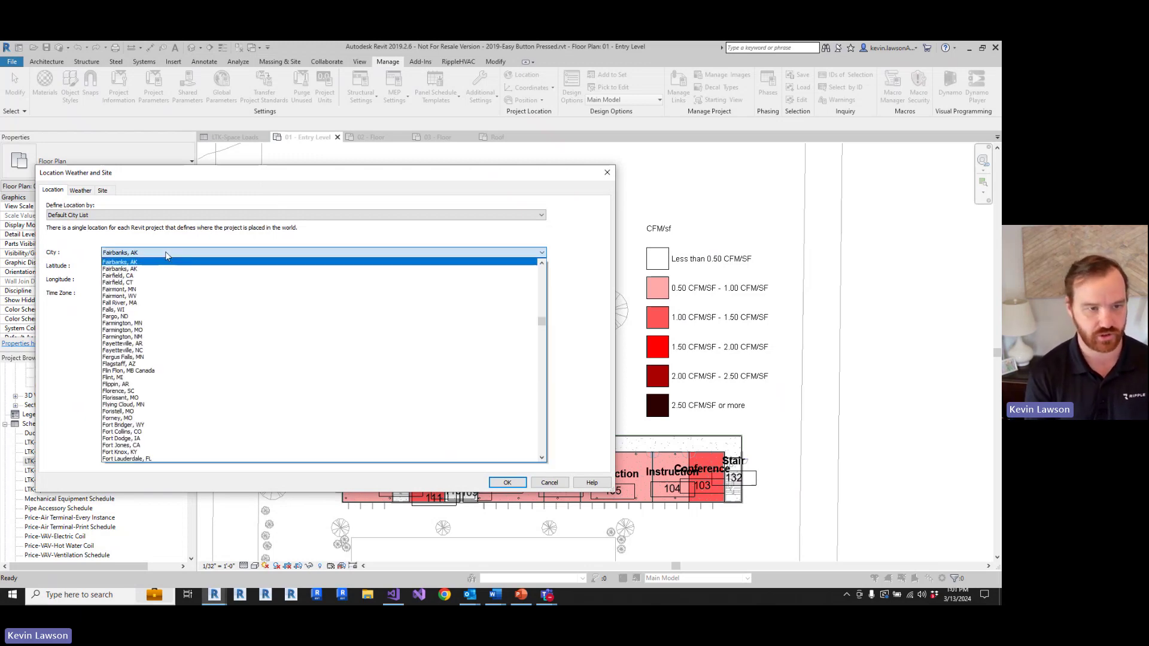
pyautogui.write('Miami, FL')
pyautogui.press('Down')
pyautogui.press('Return')
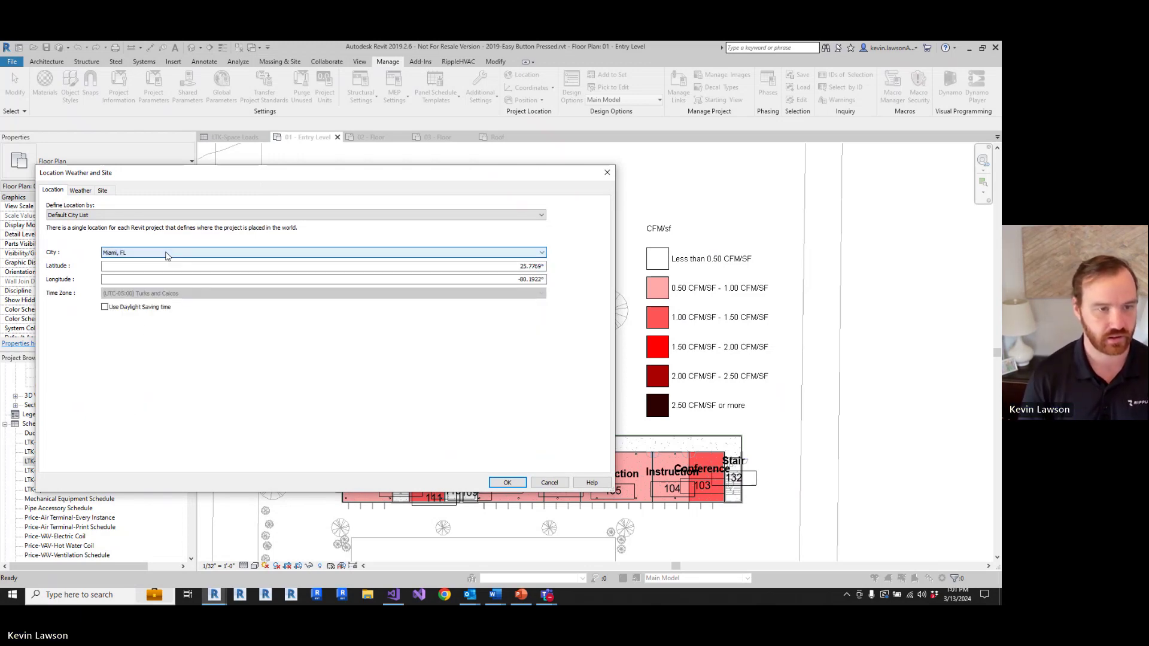
pyautogui.click(507, 483)
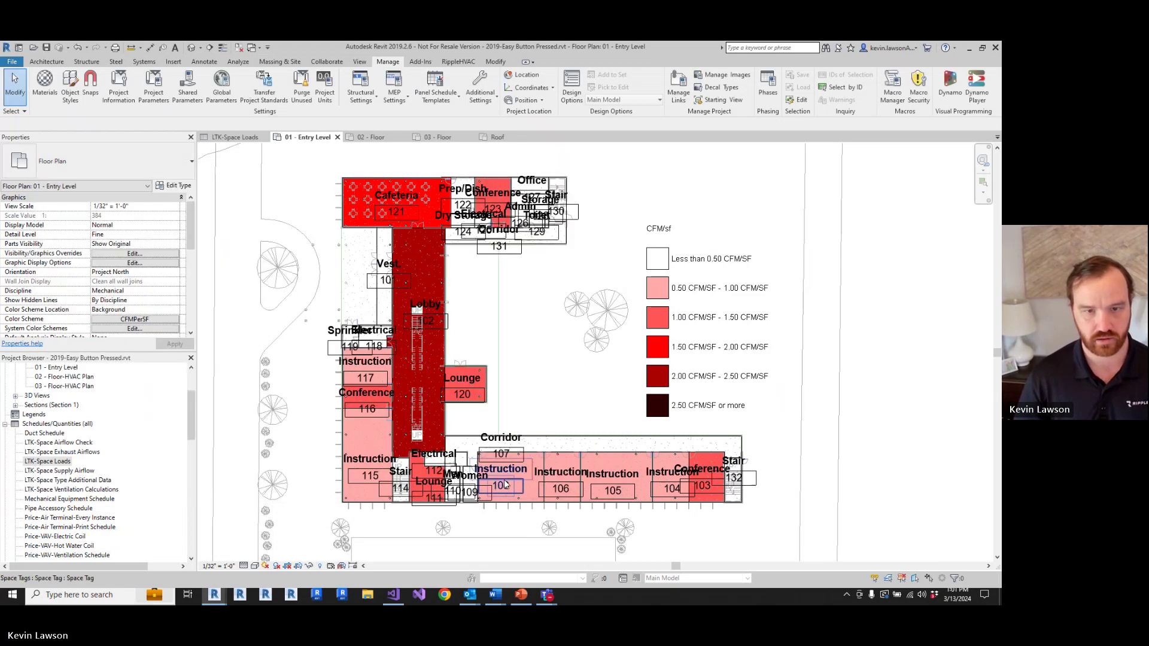
# - Rerun Quick Loads for Miami, raising the plan's average airflow to 1.67 CFM/sf
pyautogui.click(459, 62)
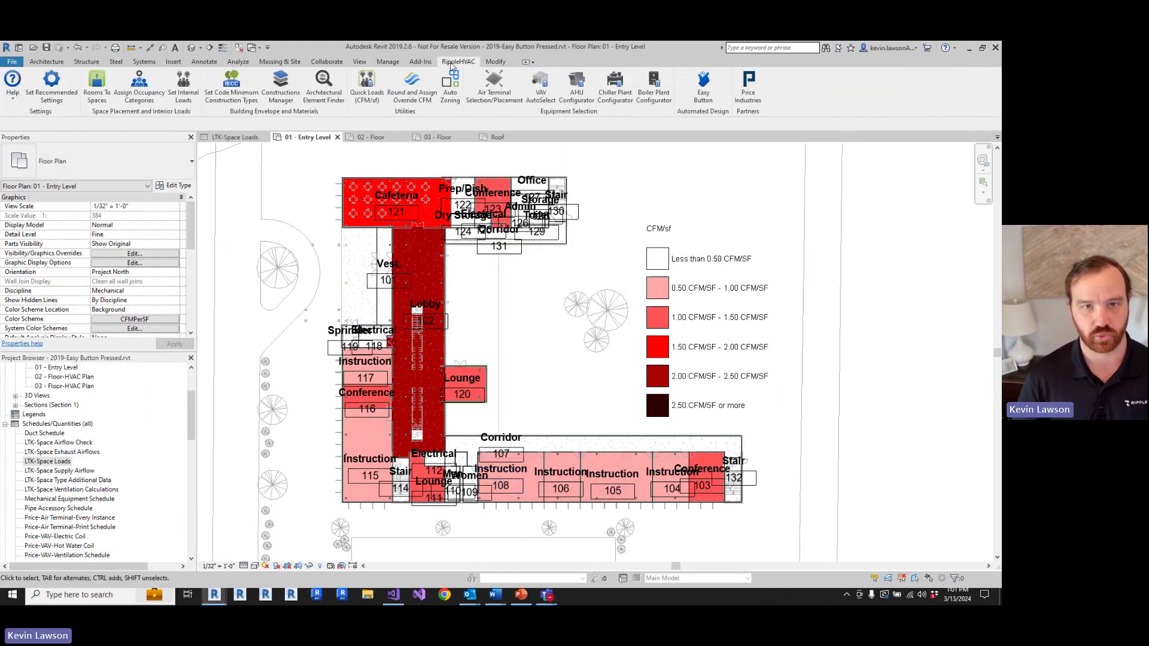
pyautogui.click(375, 87)
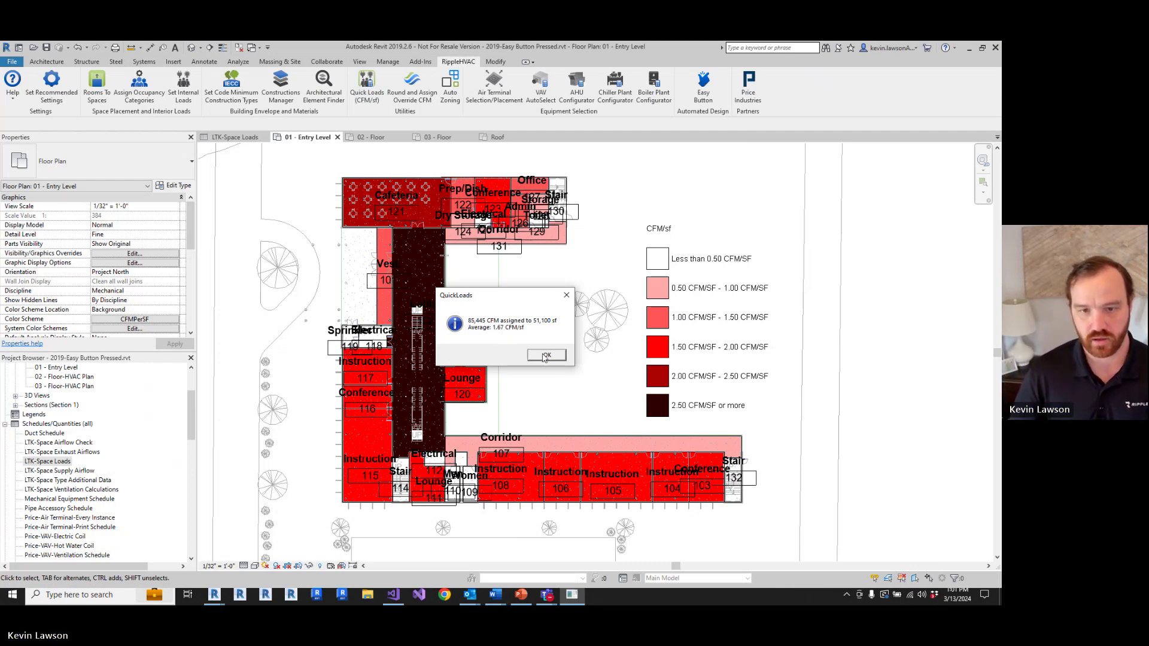
pyautogui.click(545, 355)
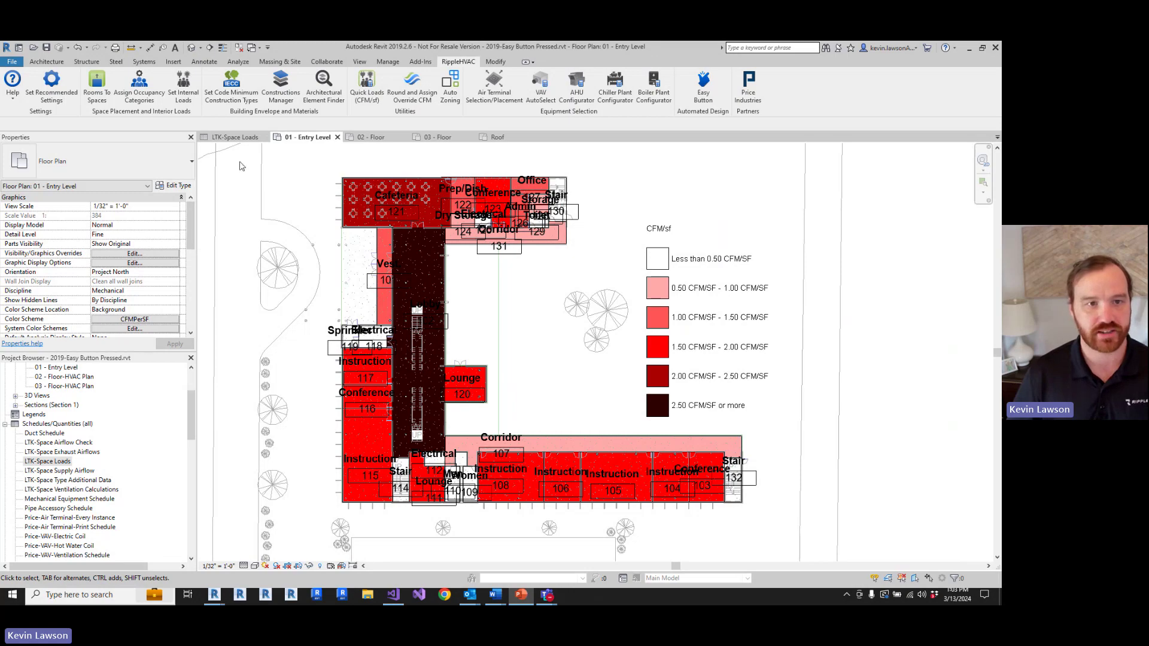
# - Review space types in the LTK-Space Loads schedule, then bring up the internal-load assumptions slide
pyautogui.click(234, 139)
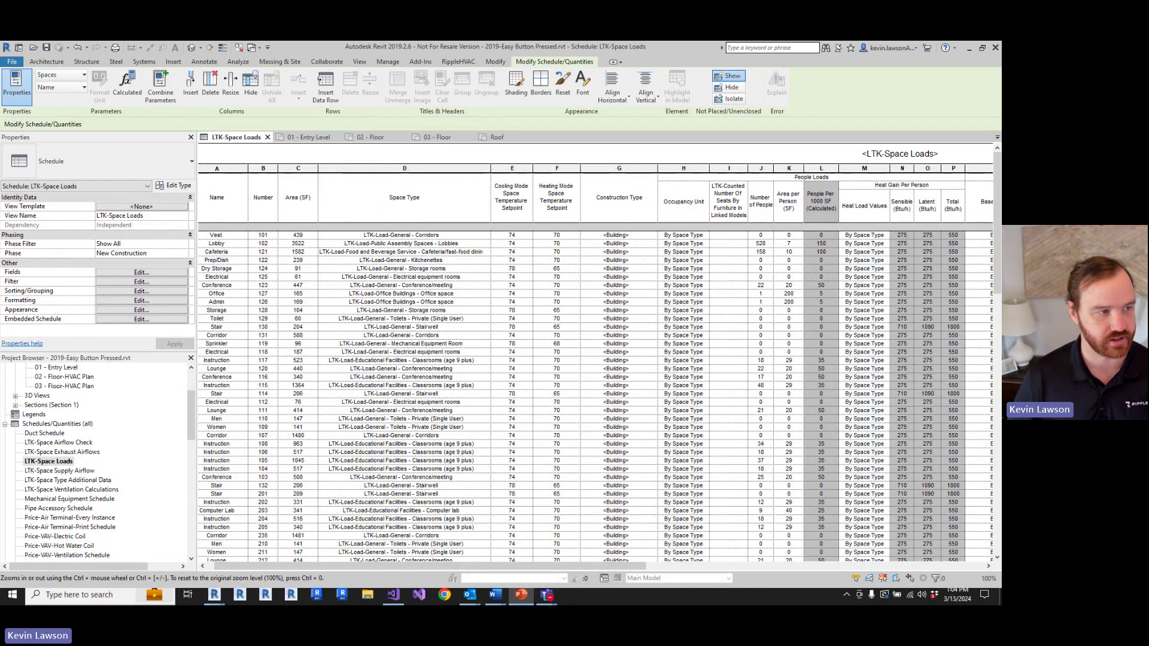
pyautogui.click(522, 595)
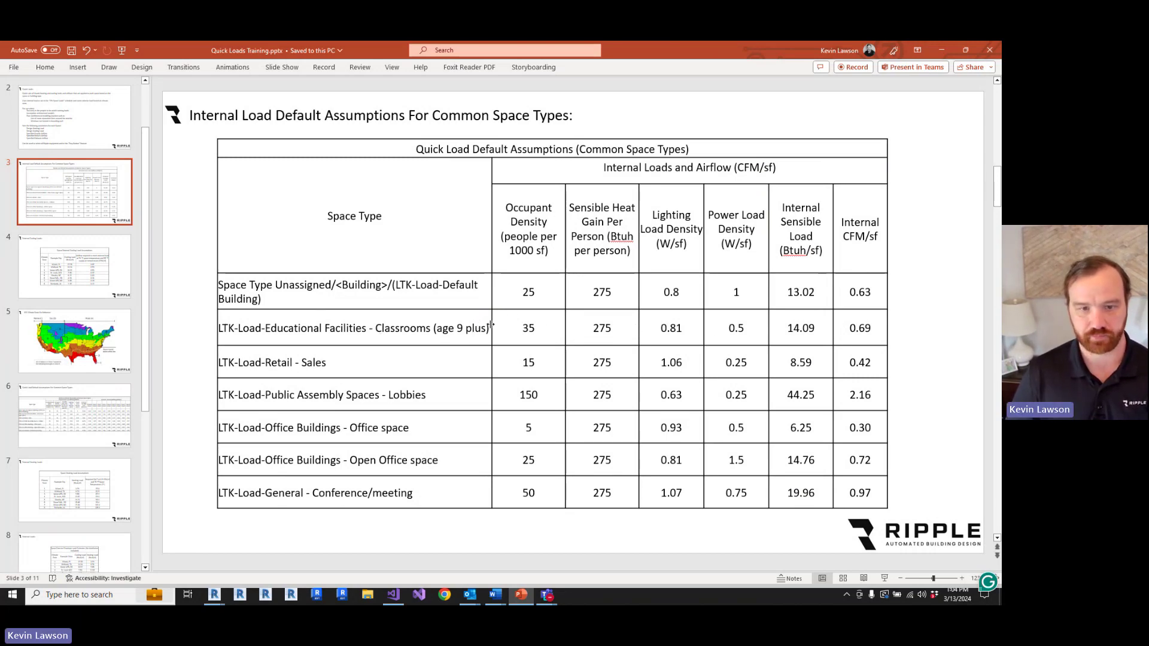
# - Highlight the Classrooms values in turn: density 35, heat gain 275, power 0.5, load 14.09, 0.69 CFM/sf
pyautogui.click(357, 341)
pyautogui.moveTo(329, 328); pyautogui.dragTo(219, 328)
pyautogui.click(496, 332)
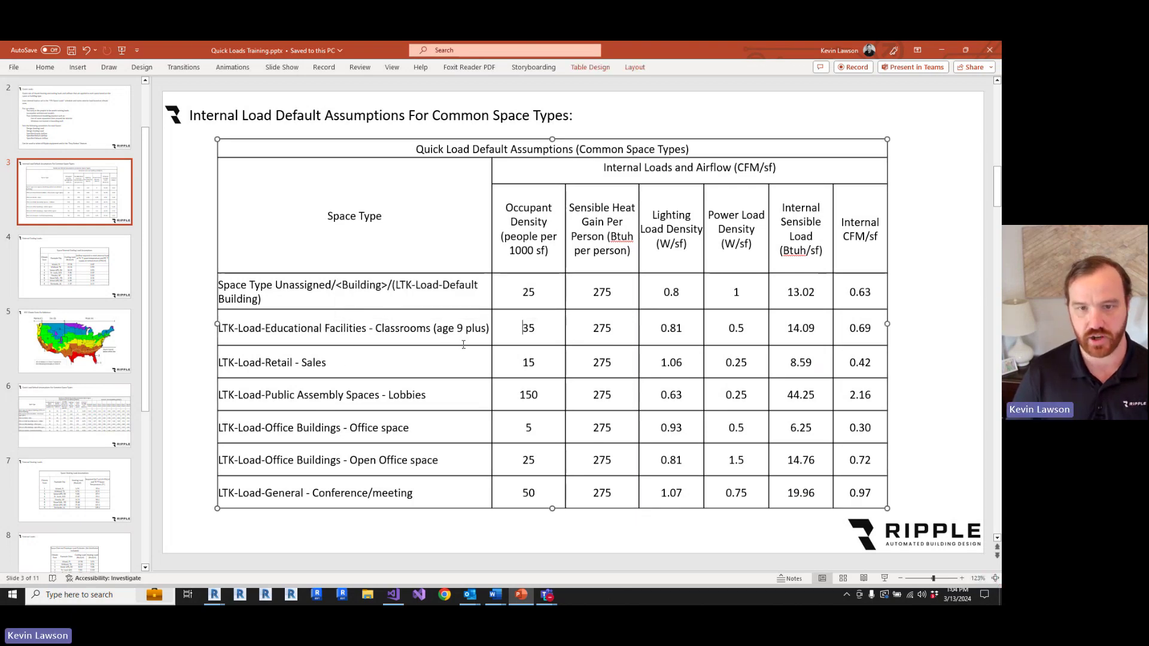
pyautogui.moveTo(522, 328); pyautogui.dragTo(549, 327)
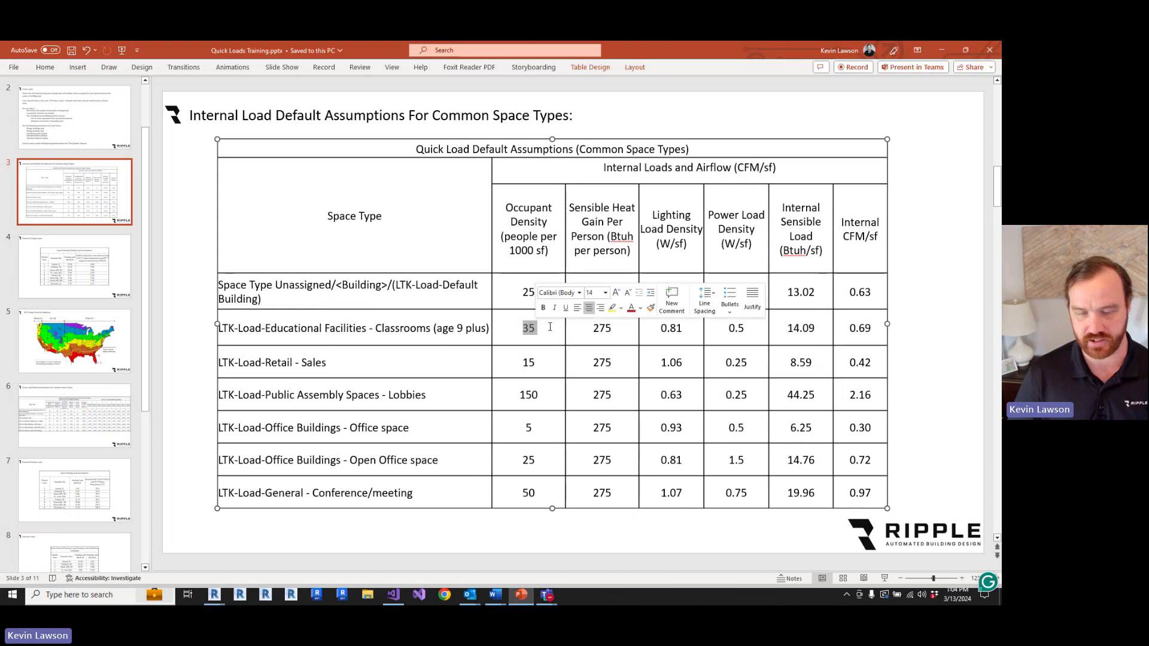
pyautogui.press('Left')
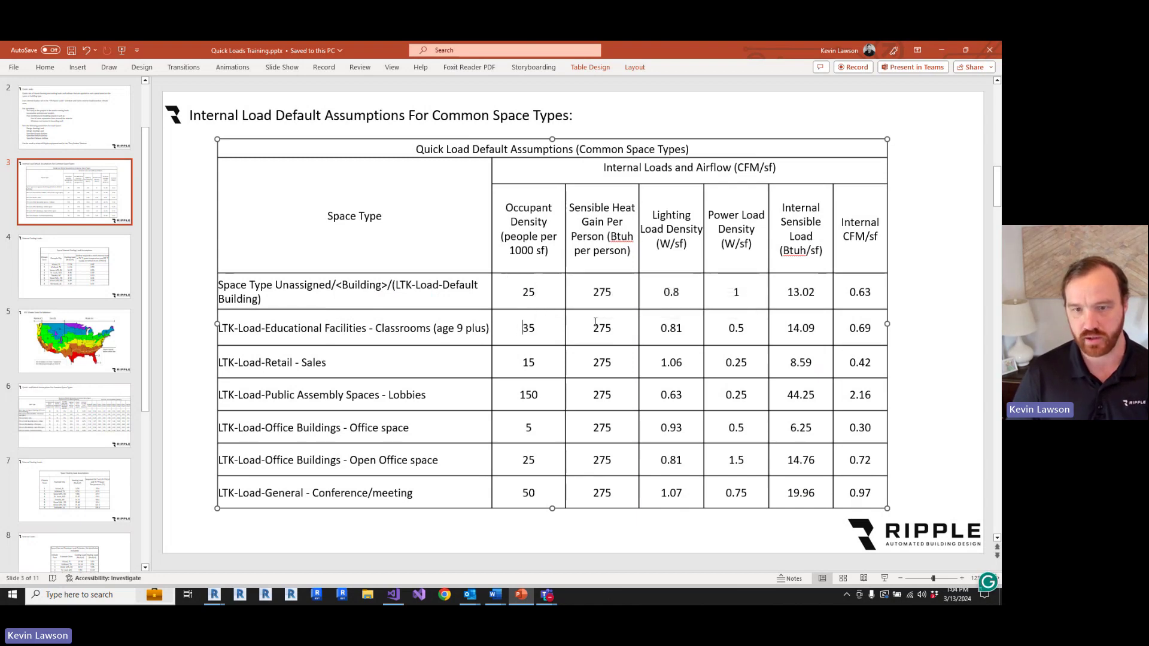
pyautogui.moveTo(593, 328); pyautogui.dragTo(615, 331)
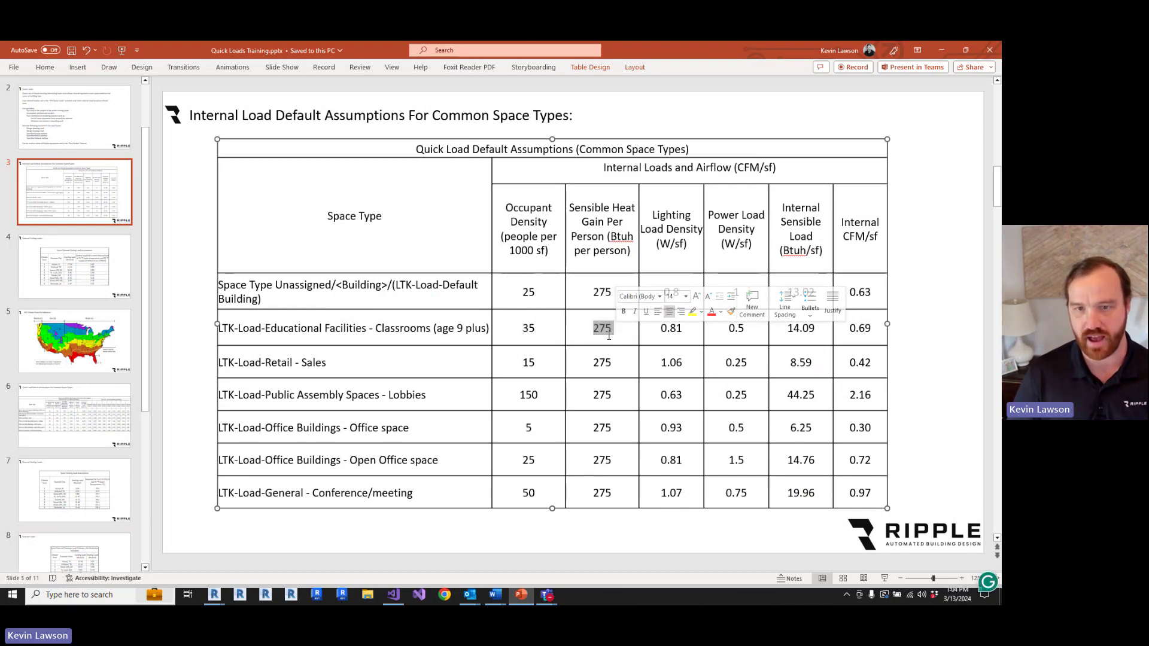
pyautogui.moveTo(662, 329); pyautogui.dragTo(742, 330)
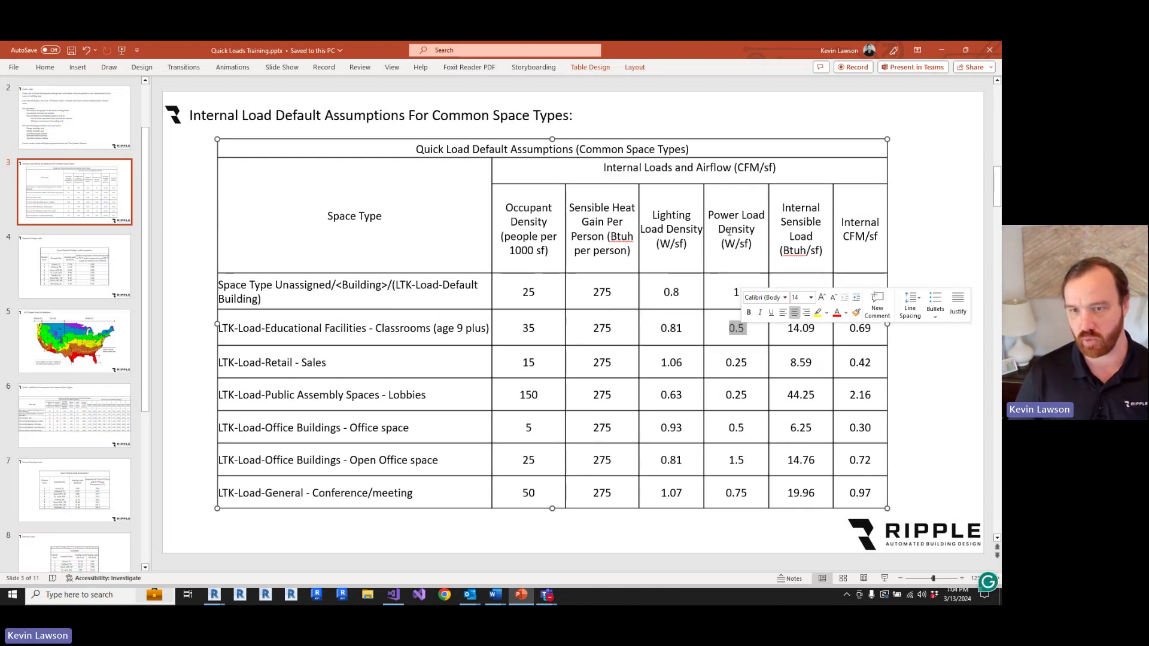
pyautogui.click(756, 333)
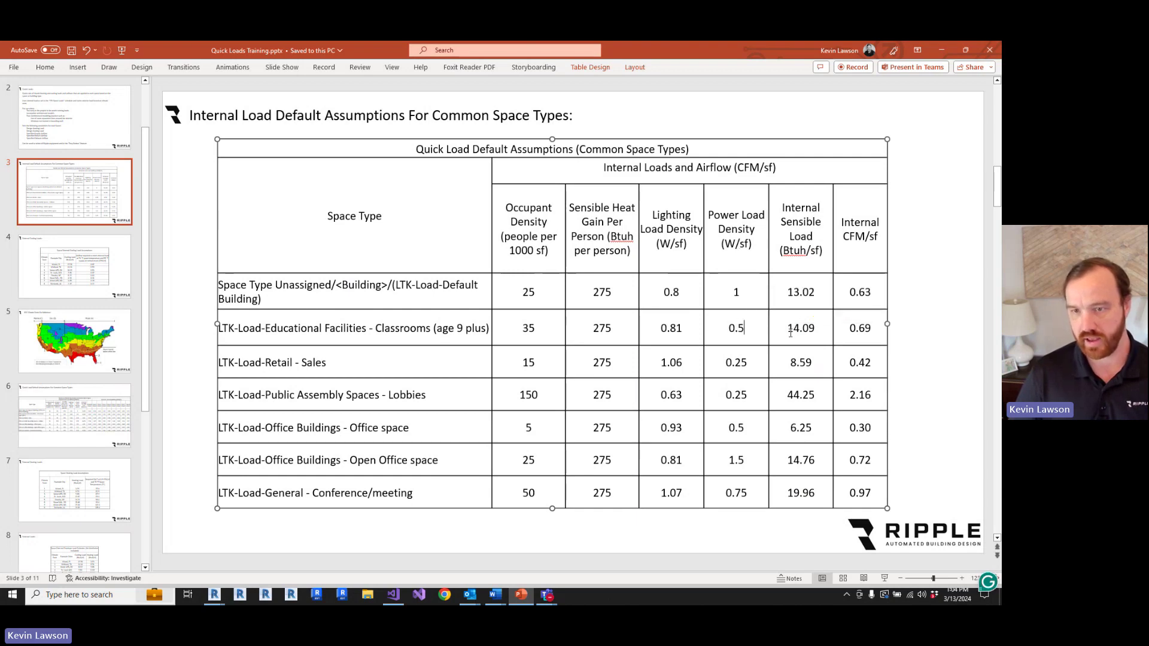
pyautogui.moveTo(790, 334); pyautogui.dragTo(808, 335)
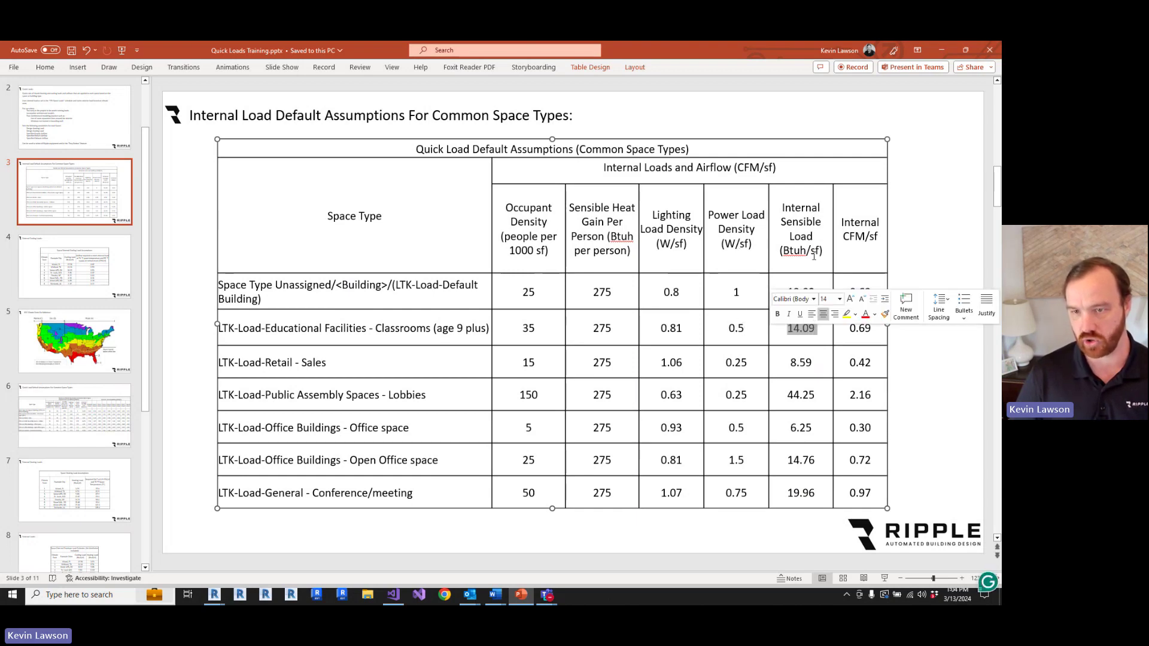
pyautogui.click(790, 341)
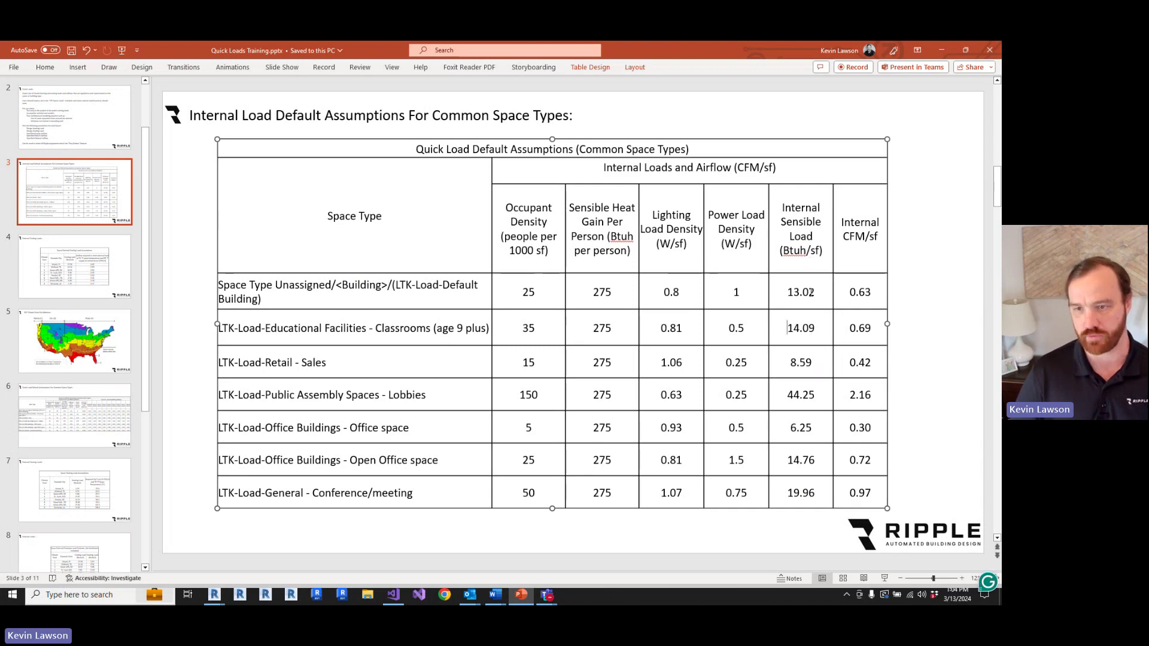
pyautogui.moveTo(845, 334); pyautogui.dragTo(855, 335)
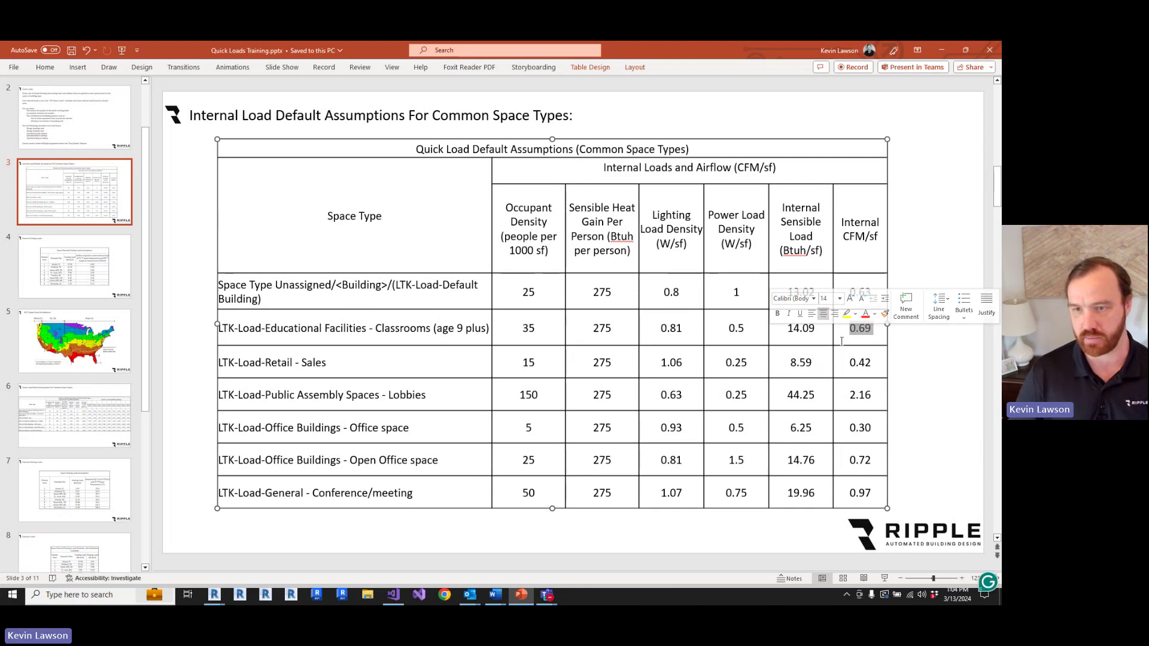
pyautogui.click(850, 327)
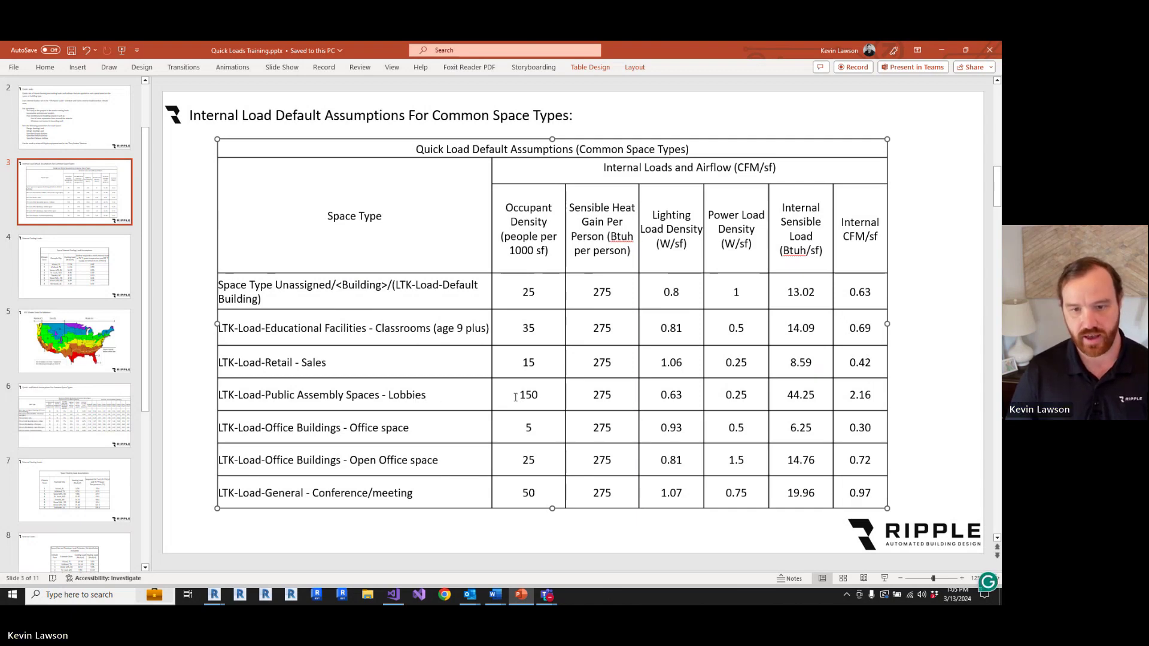
# - Highlight the Lobbies occupant density 150 and power load density 0.25, then minimize PowerPoint
pyautogui.moveTo(518, 395); pyautogui.dragTo(538, 395)
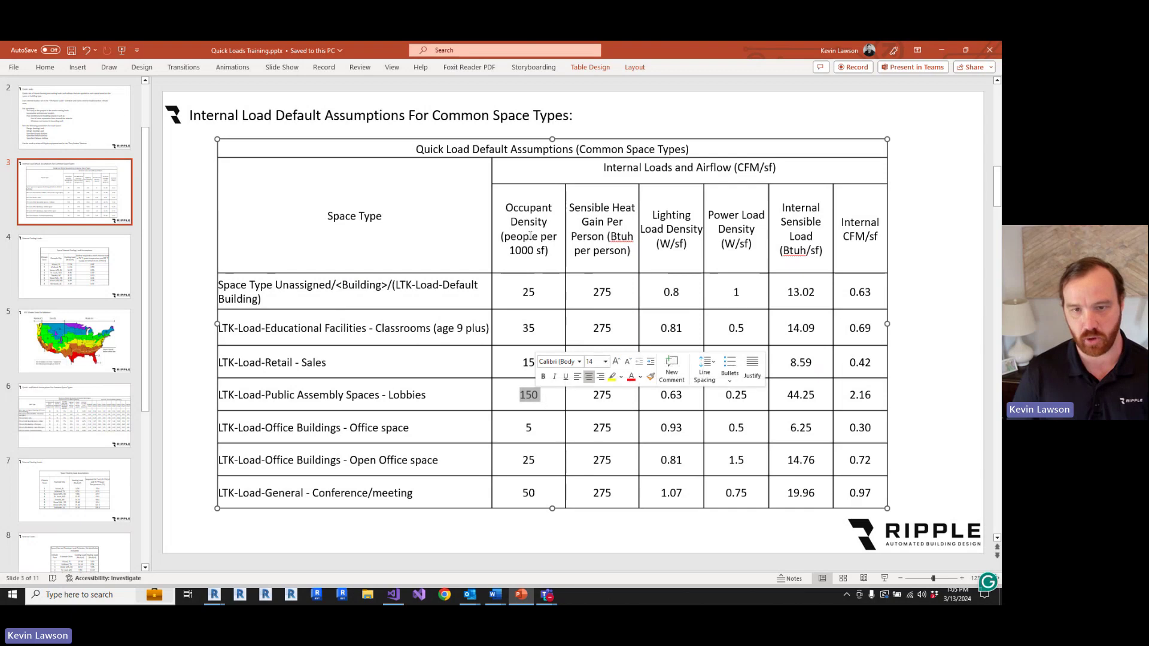
pyautogui.click(860, 395)
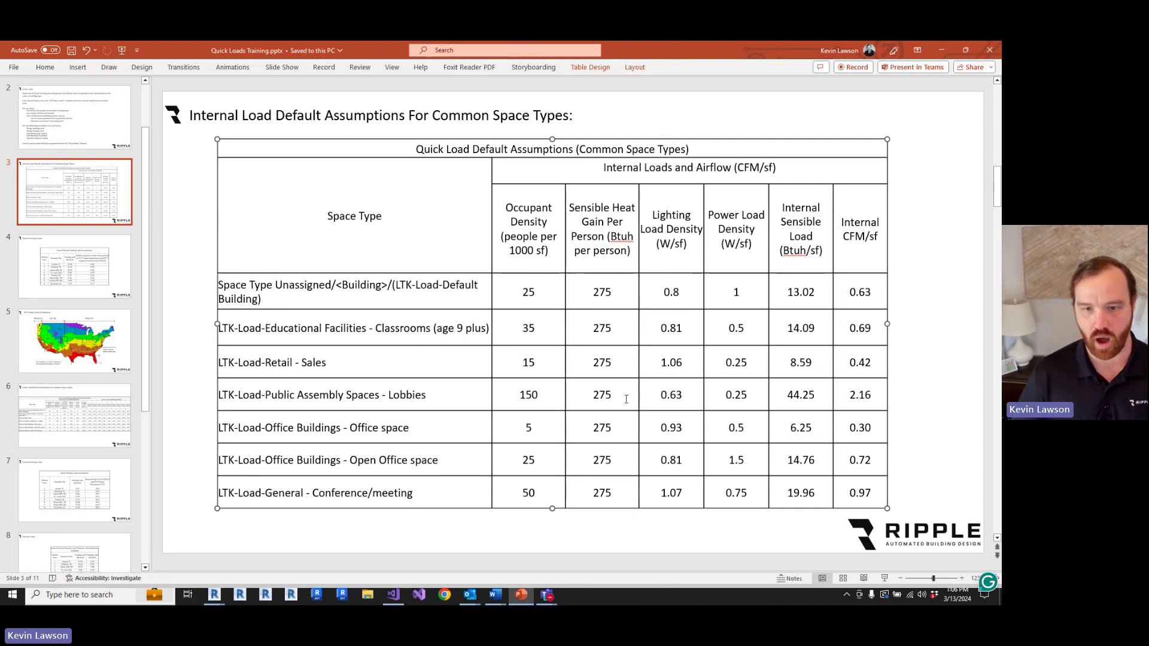
pyautogui.doubleClick(735, 398)
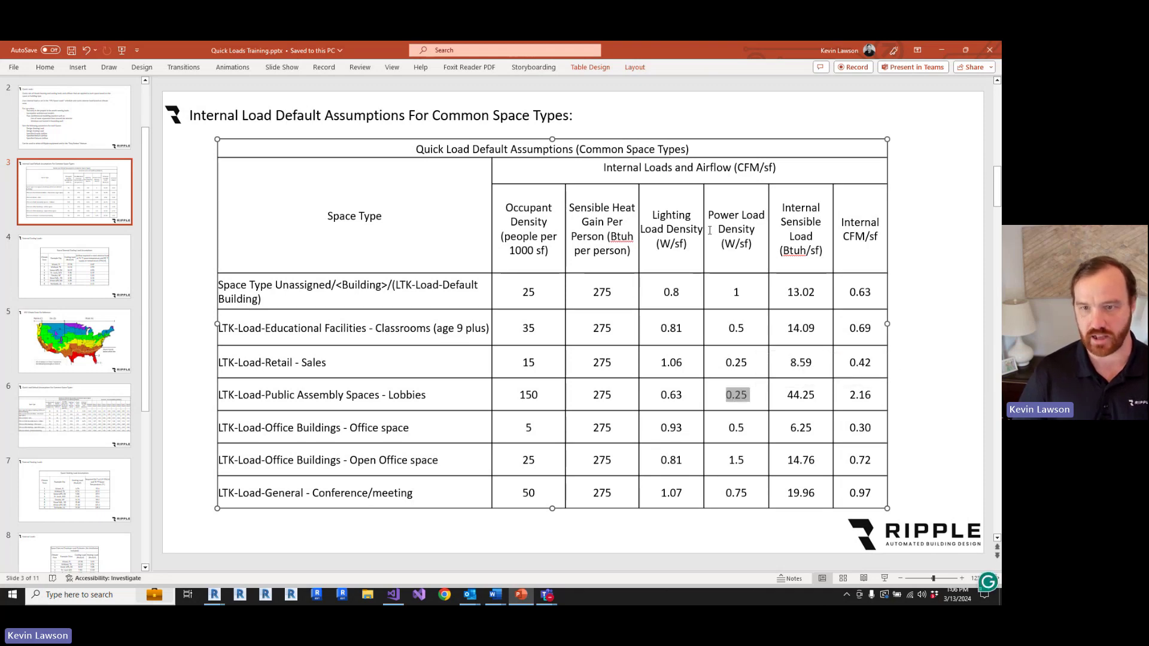
pyautogui.click(427, 396)
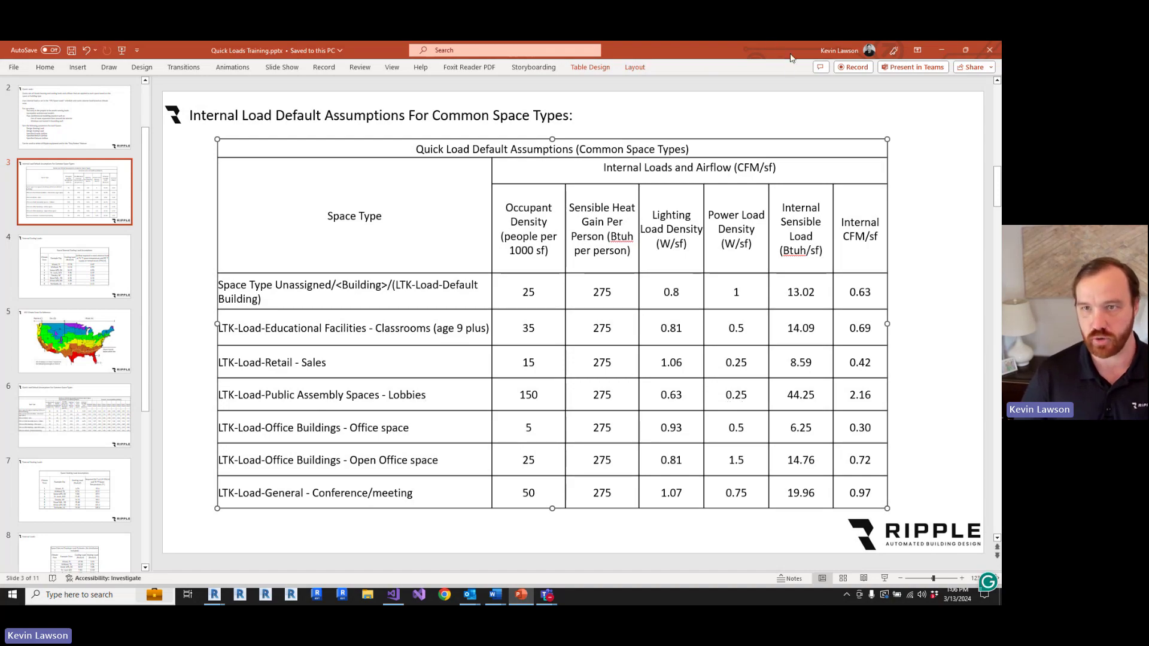
pyautogui.click(942, 50)
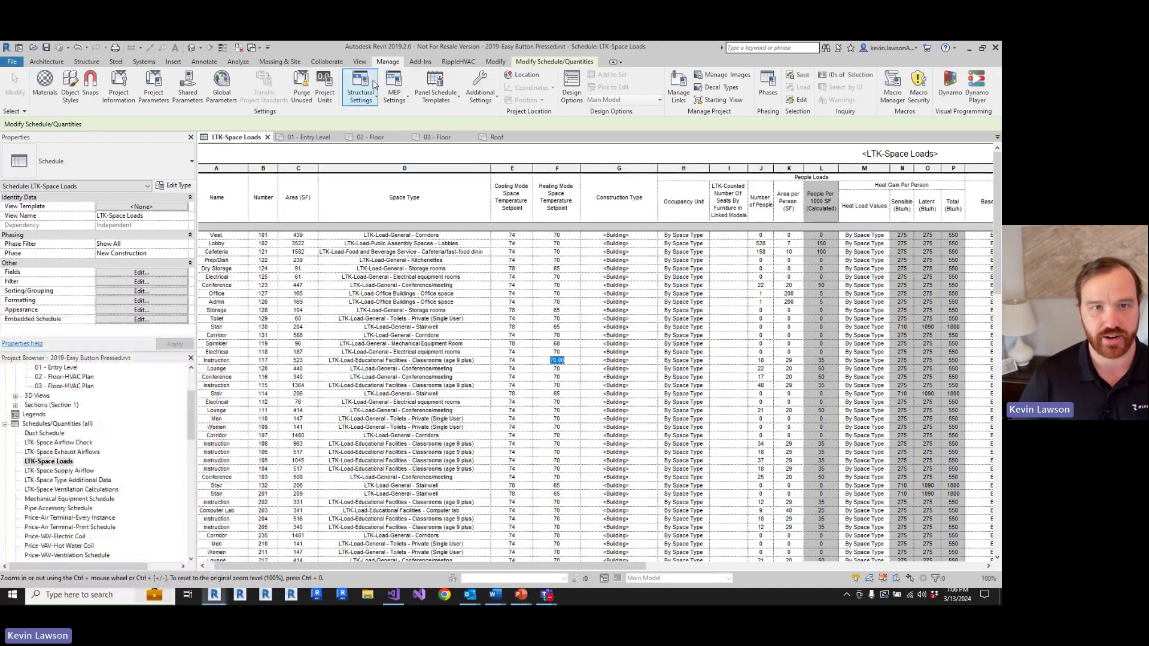
# - Check the 0.25 power load density of Public Assembly Spaces - Lobbies, then switch back to PowerPoint
pyautogui.click(394, 95)
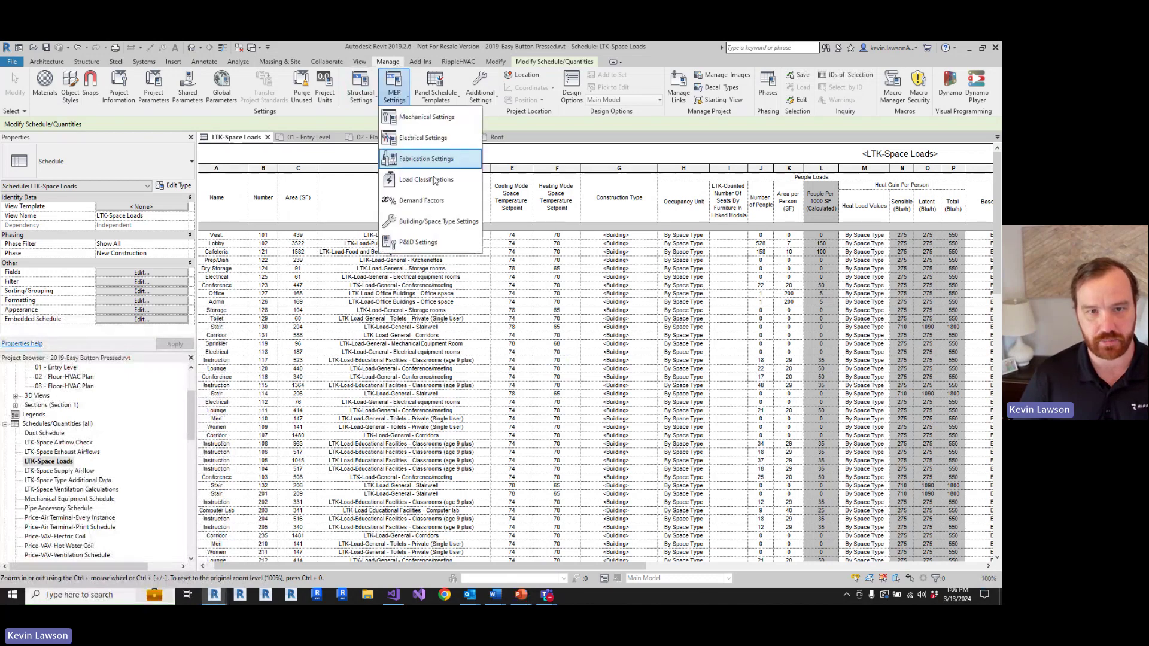
pyautogui.click(440, 229)
pyautogui.click(359, 219)
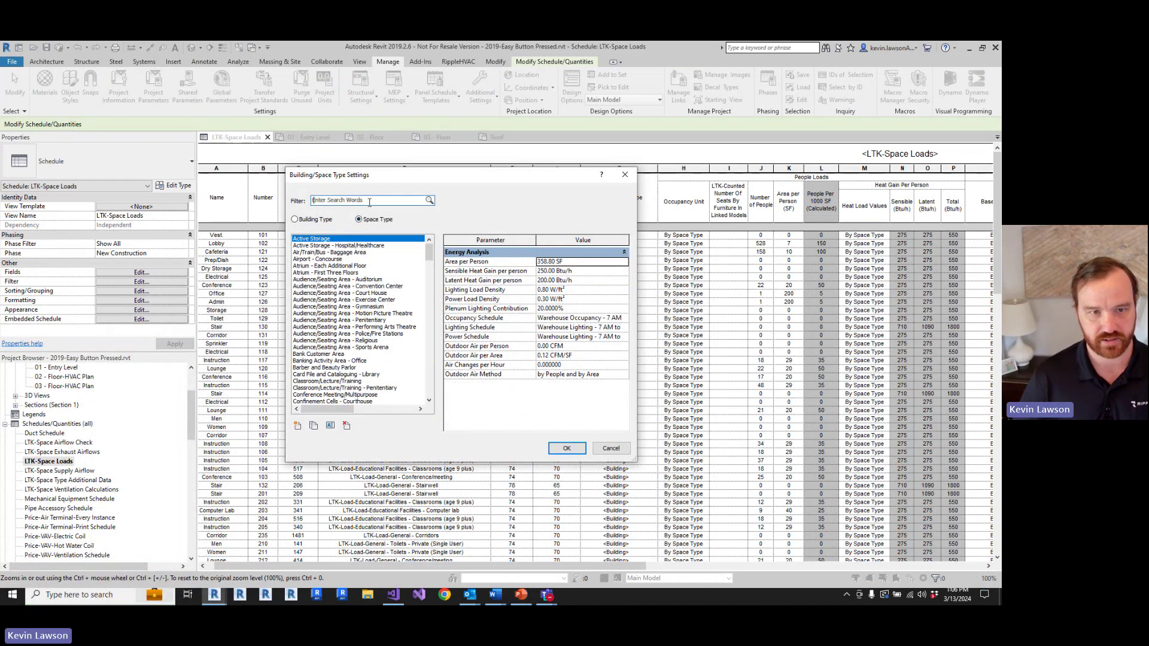
pyautogui.click(369, 201)
pyautogui.write('l')
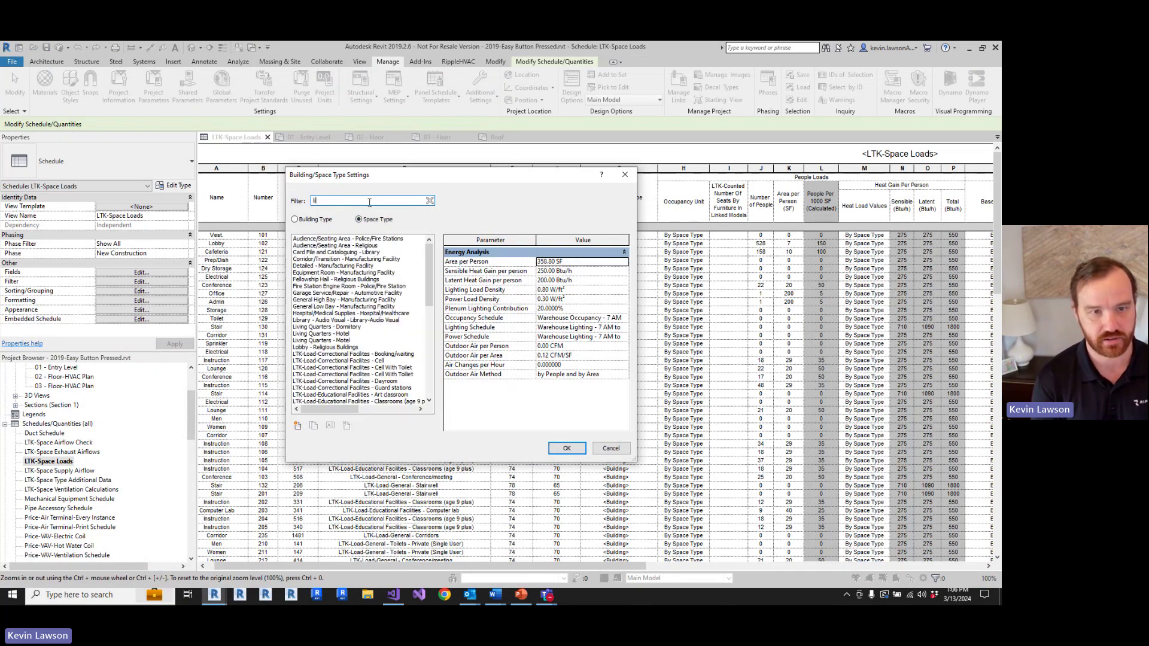
pyautogui.write('obbies')
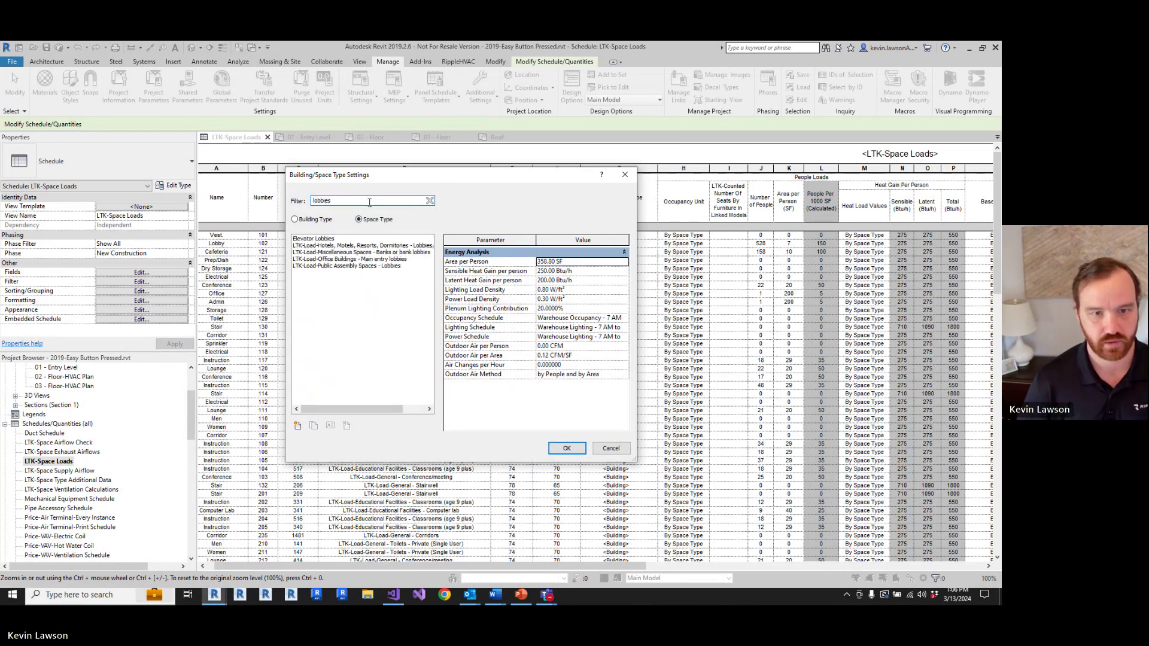
pyautogui.click(353, 266)
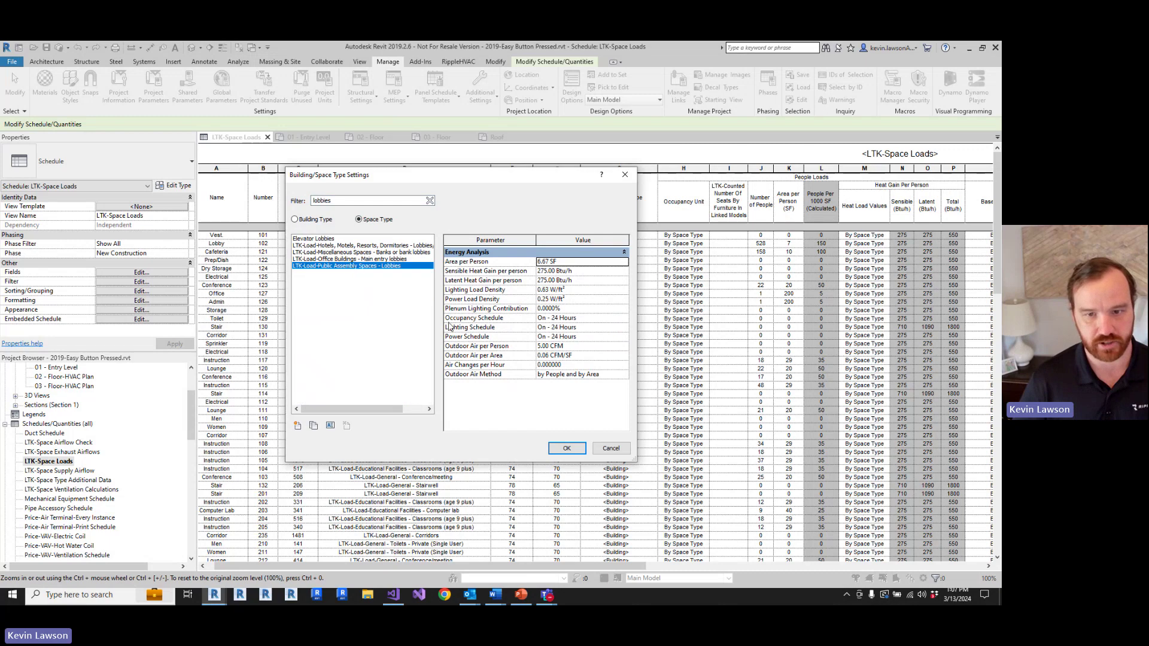
pyautogui.click(548, 301)
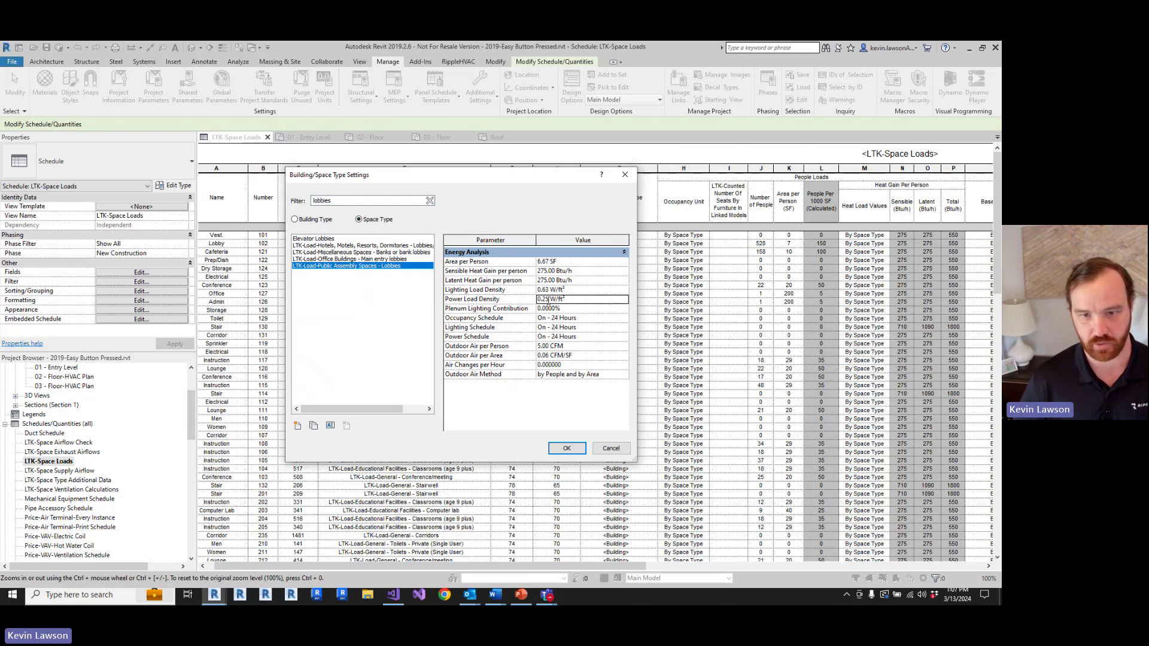
pyautogui.doubleClick(543, 299)
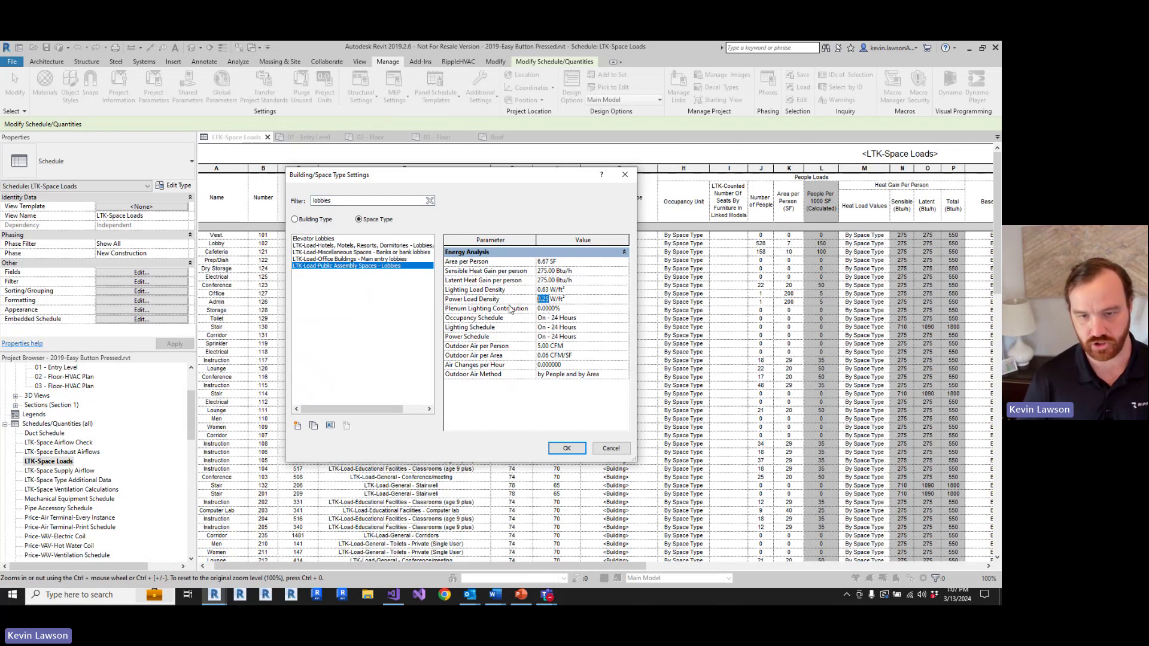
pyautogui.click(567, 448)
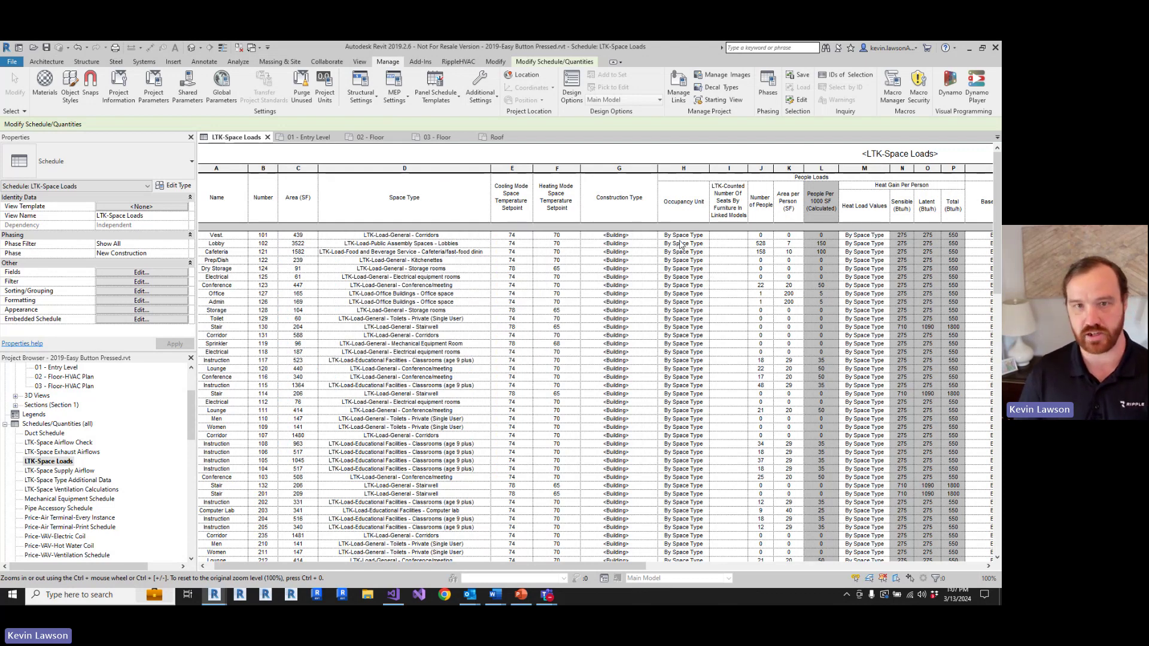
pyautogui.click(460, 61)
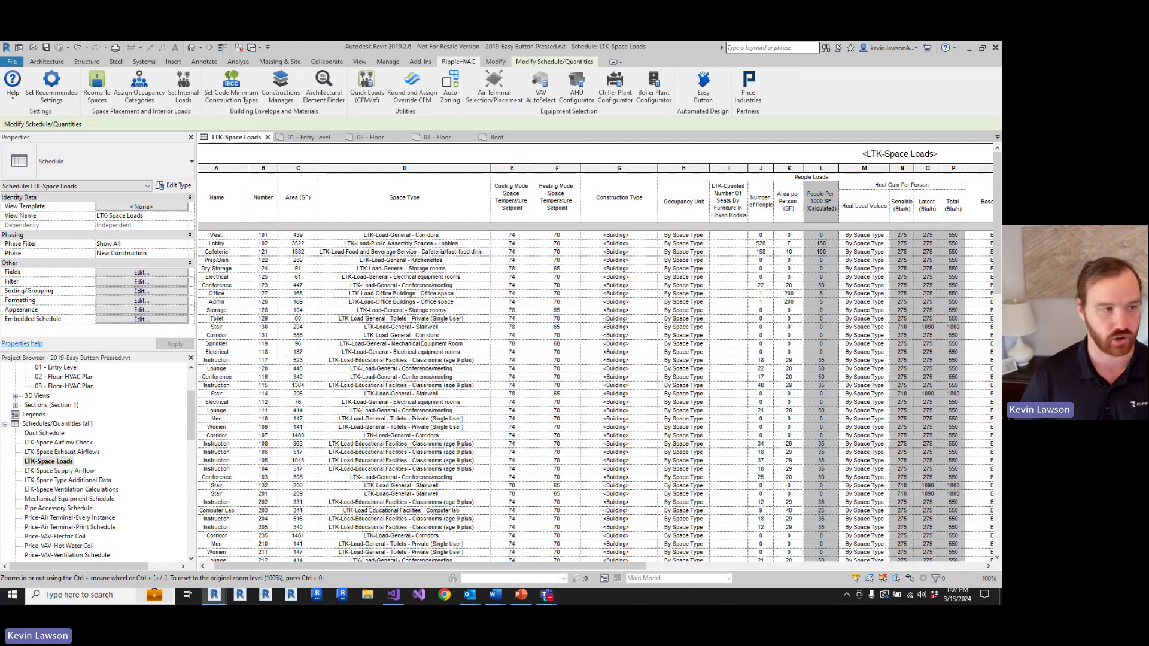
pyautogui.hotkey('alt', 'Tab')
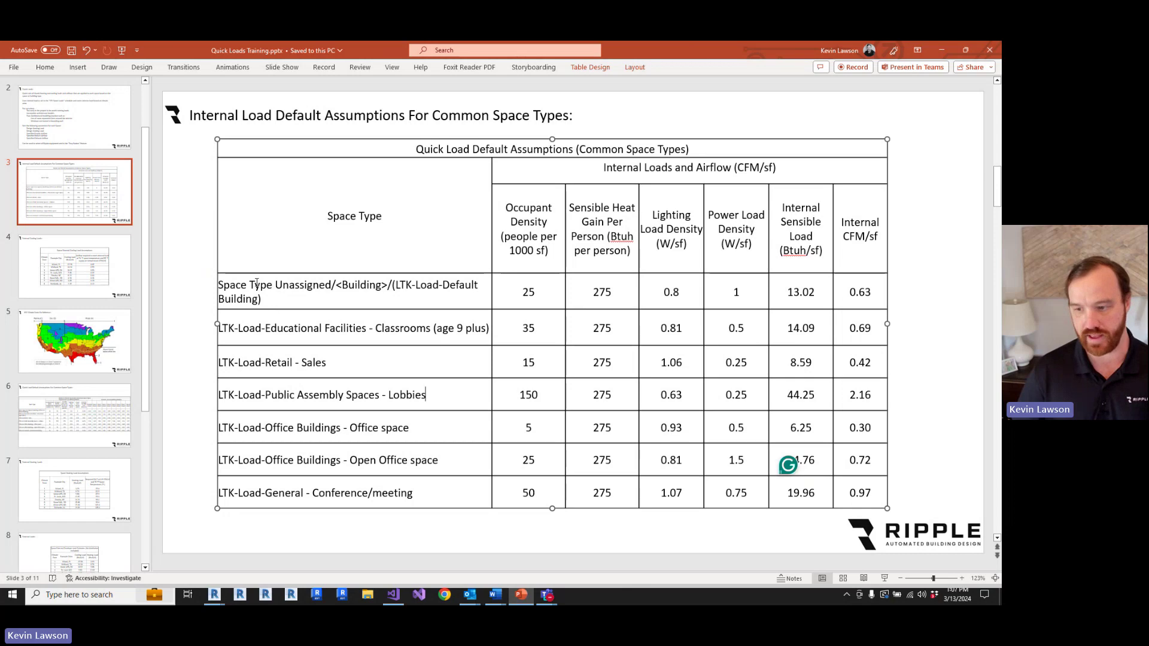
# - Review the External Cooling Loads slide: Miami's 17.76 load and 0.87 airflow, and Fairbanks' 2.37
pyautogui.click(114, 266)
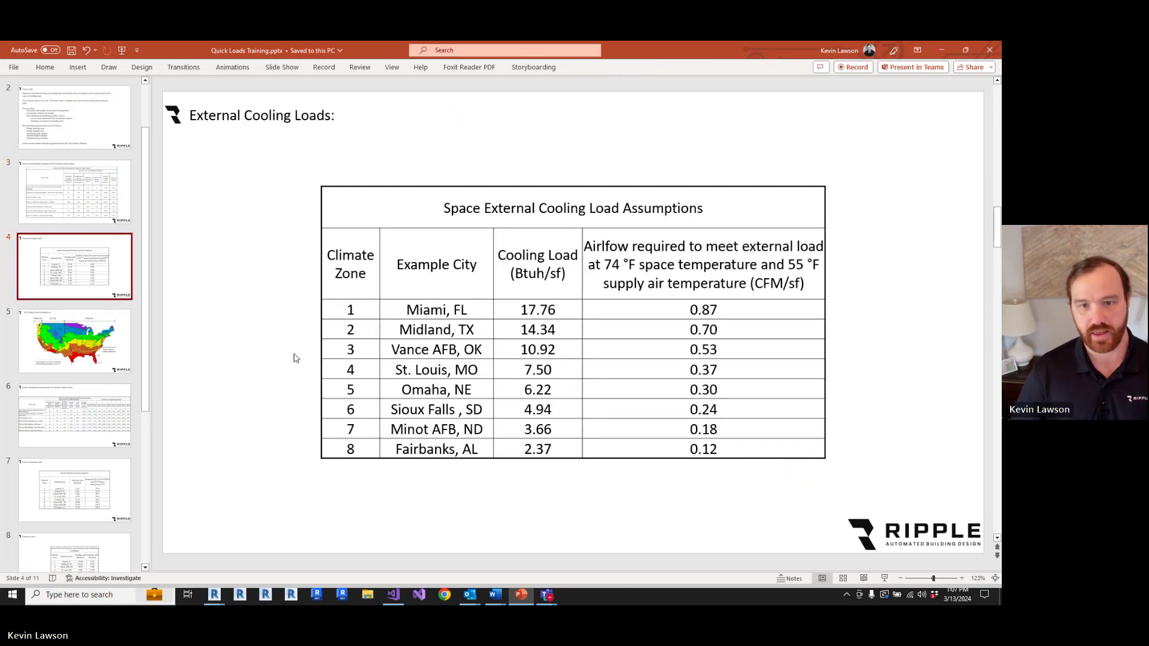
pyautogui.click(561, 312)
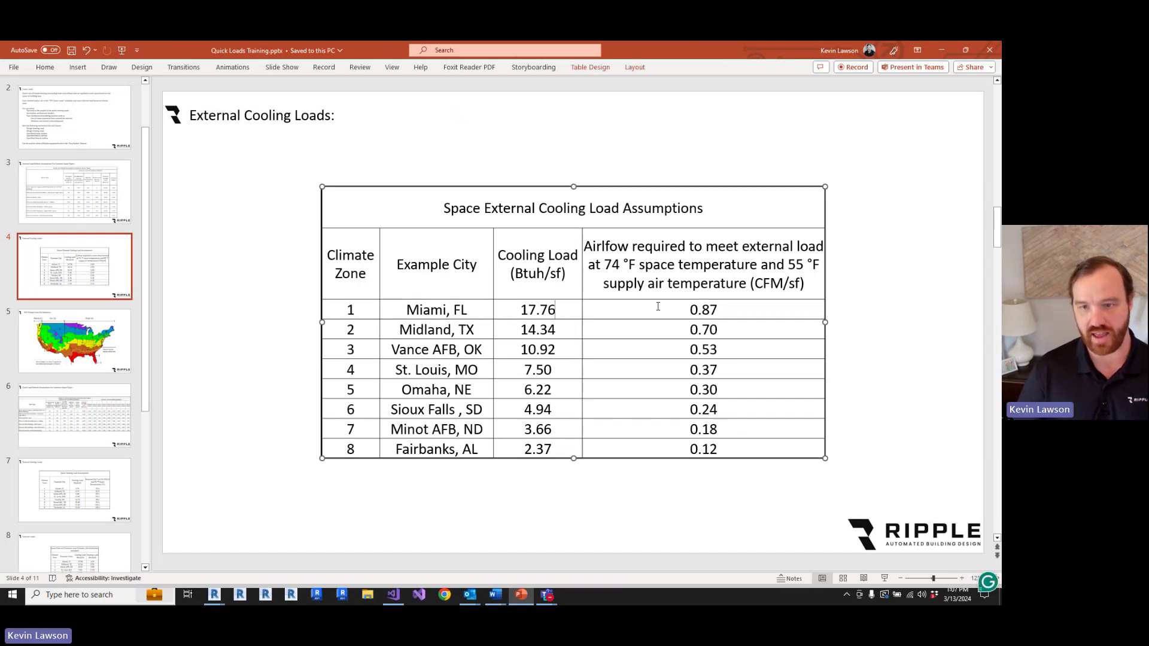
pyautogui.click(688, 307)
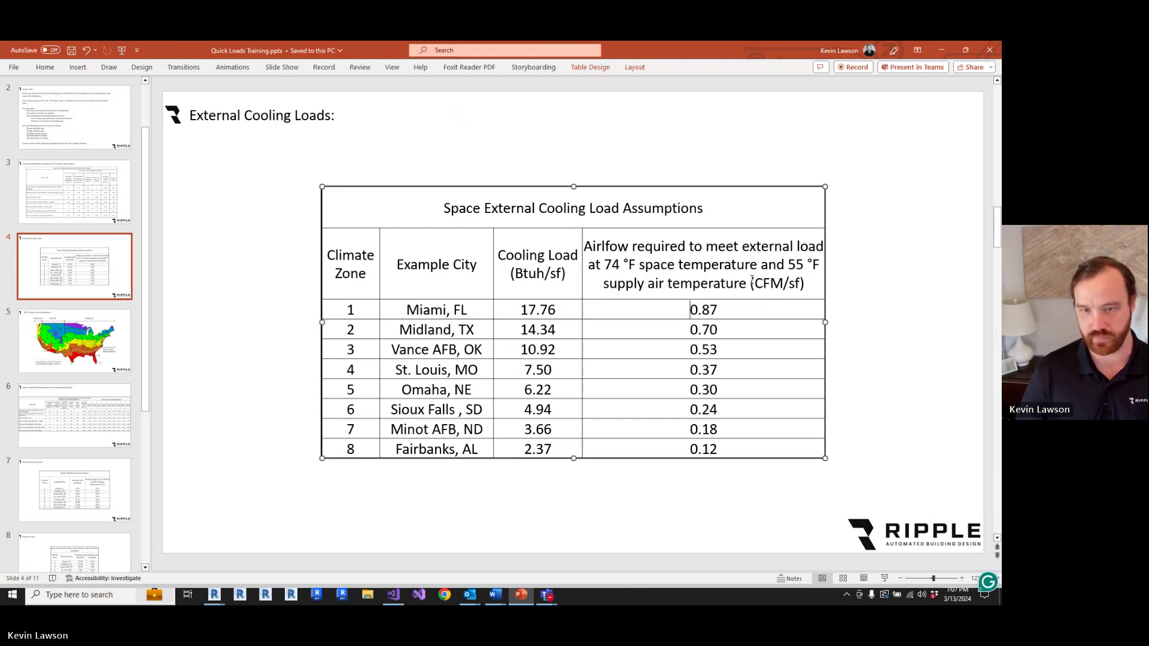
pyautogui.click(731, 307)
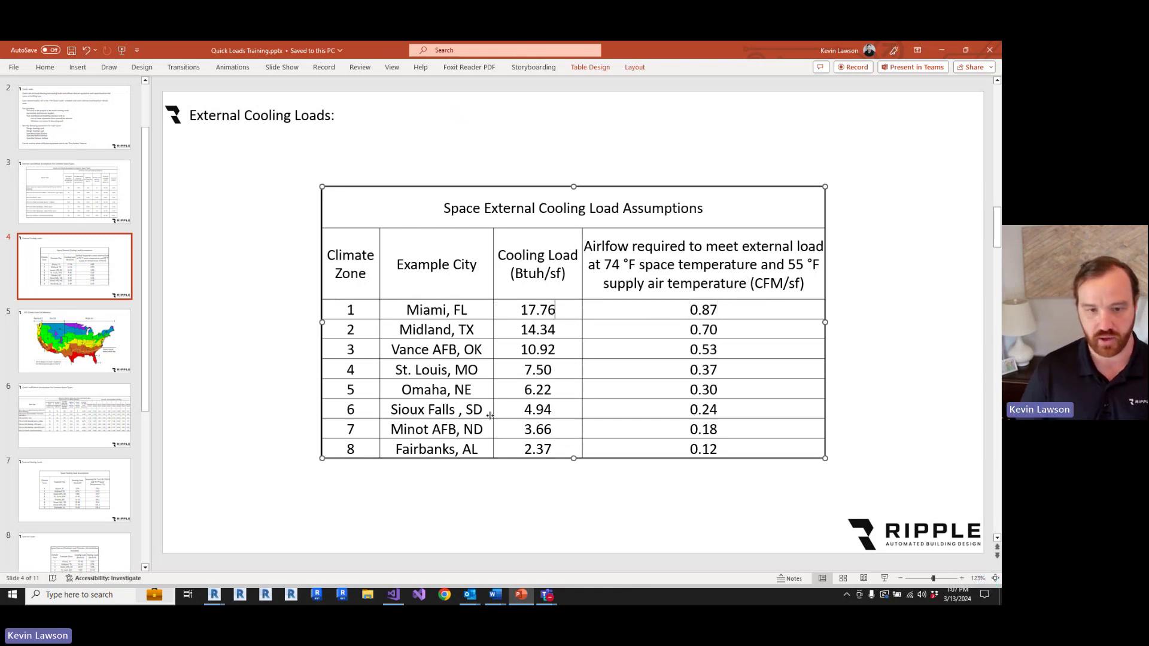
pyautogui.click(528, 450)
pyautogui.moveTo(525, 449); pyautogui.dragTo(545, 450)
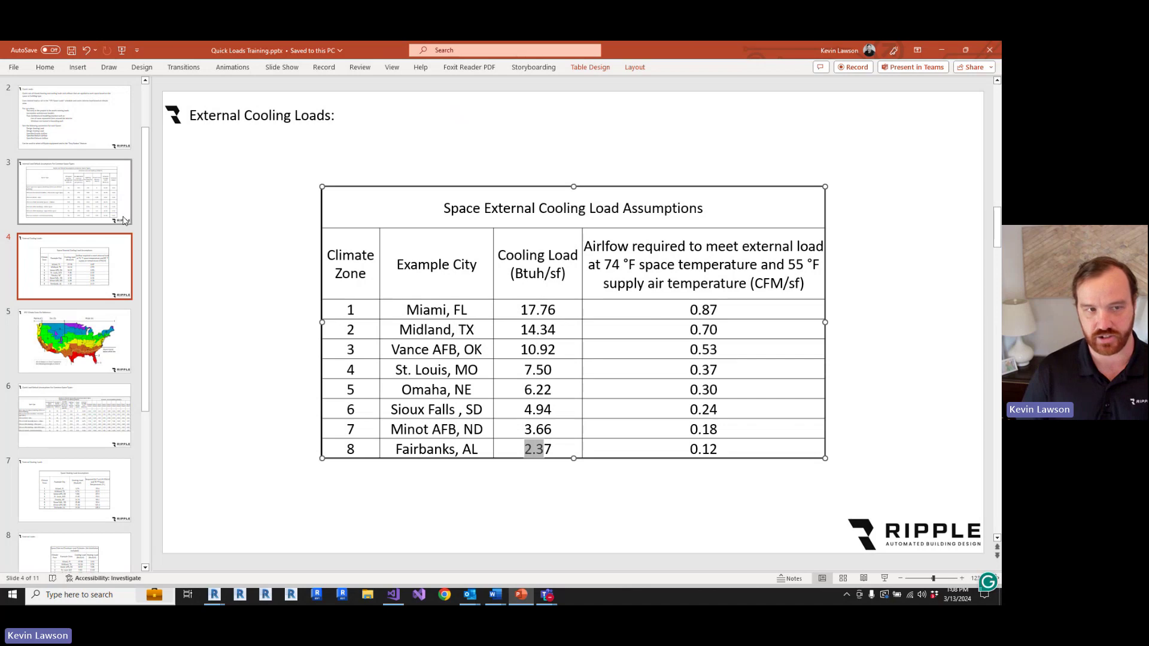
# - Step through the internal loads, cooling loads and IECC climate zone slides to the Quick Load Default Assumptions table
pyautogui.click(75, 191)
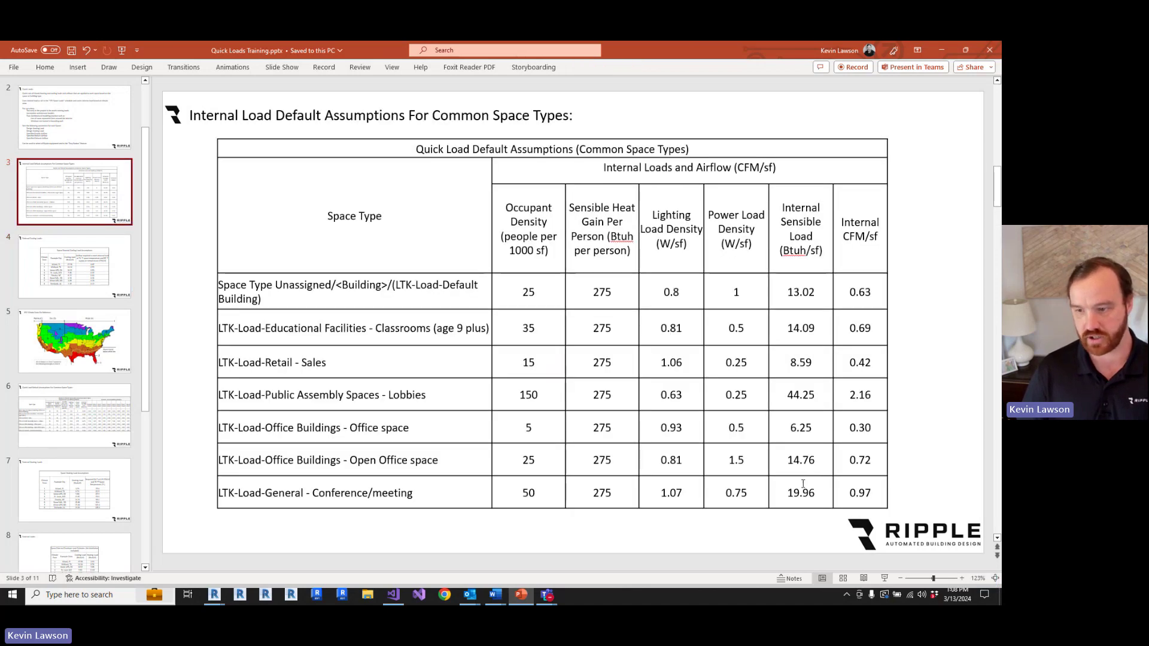
pyautogui.click(98, 267)
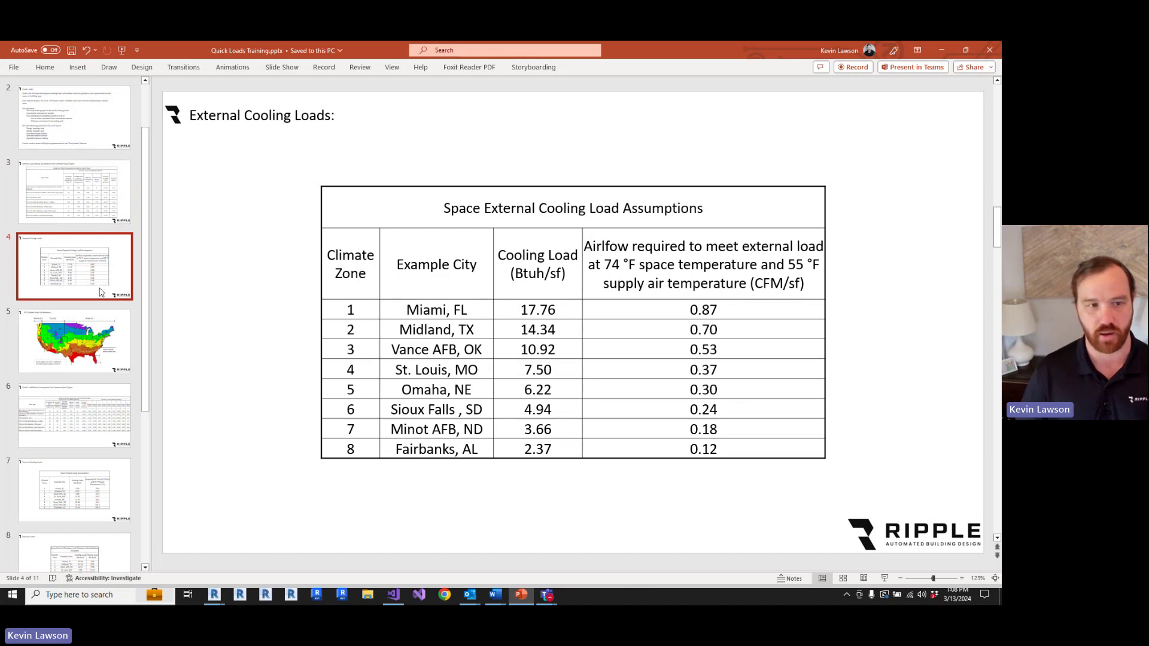
pyautogui.press('Down')
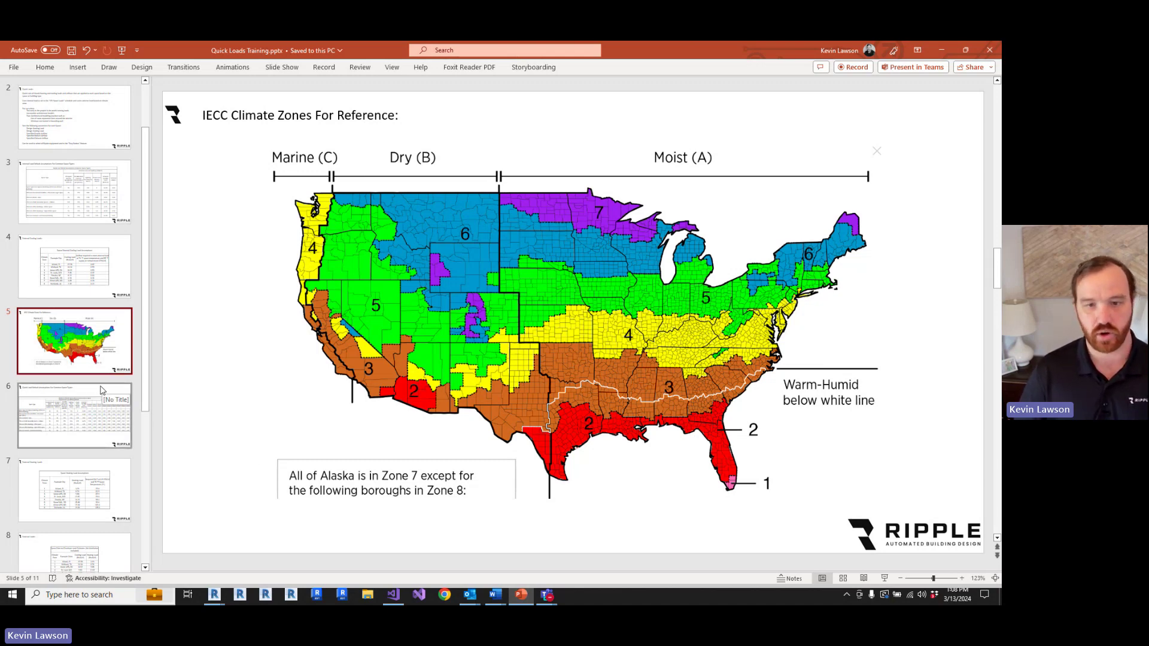
pyautogui.click(102, 389)
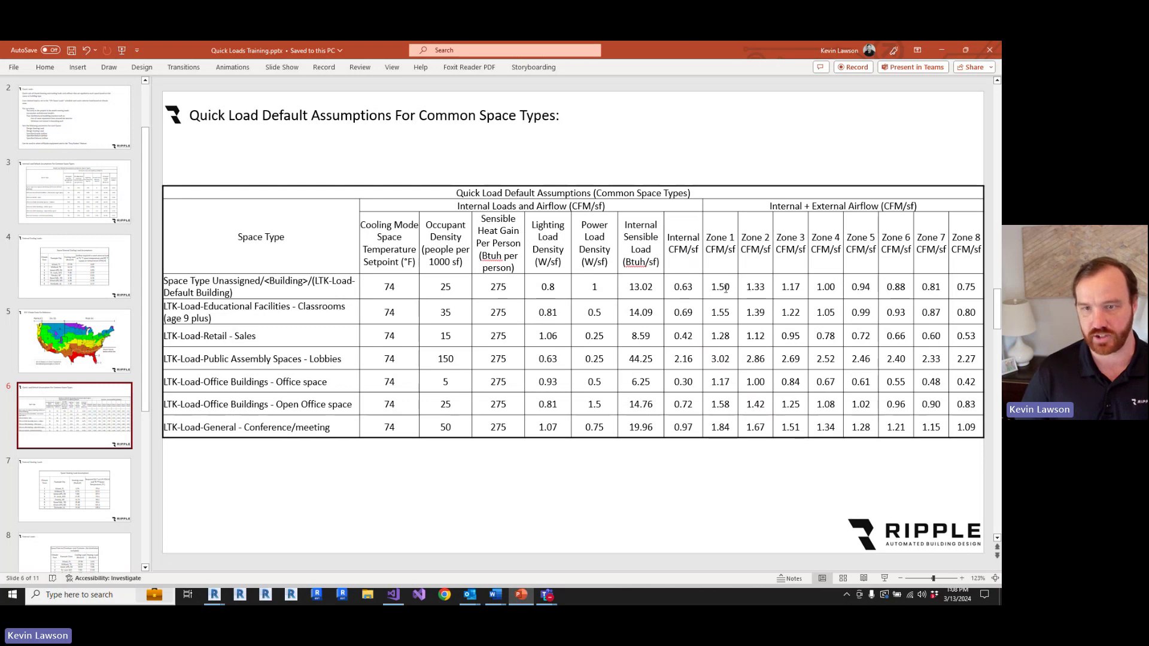
pyautogui.moveTo(714, 287); pyautogui.dragTo(731, 287)
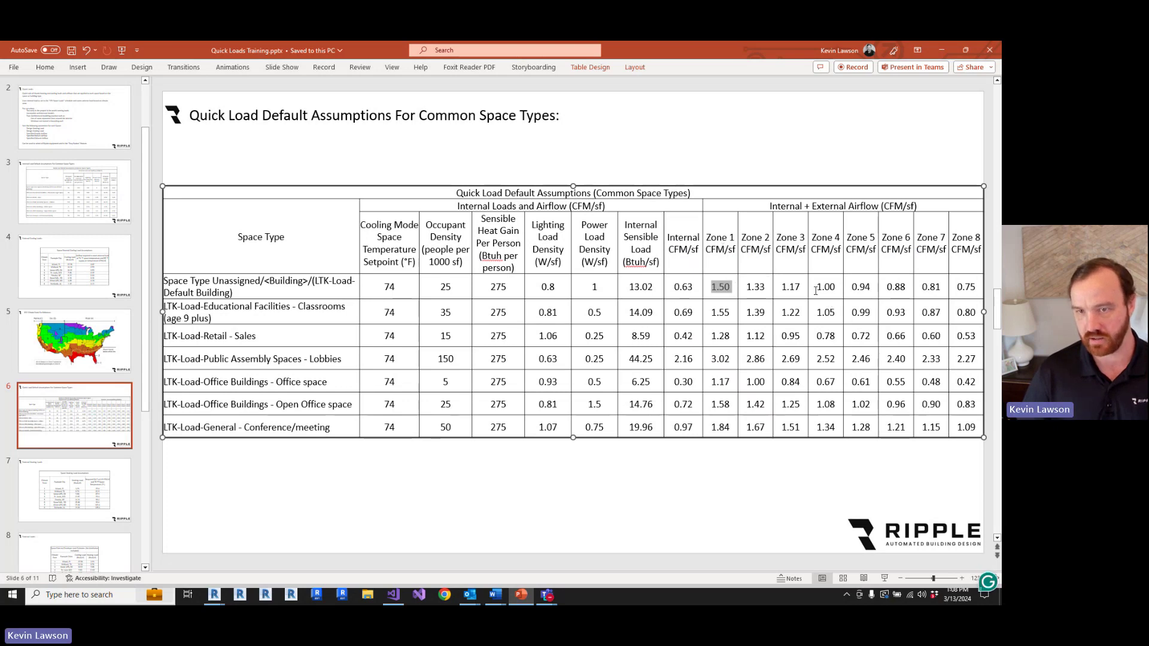
pyautogui.moveTo(816, 286); pyautogui.dragTo(837, 289)
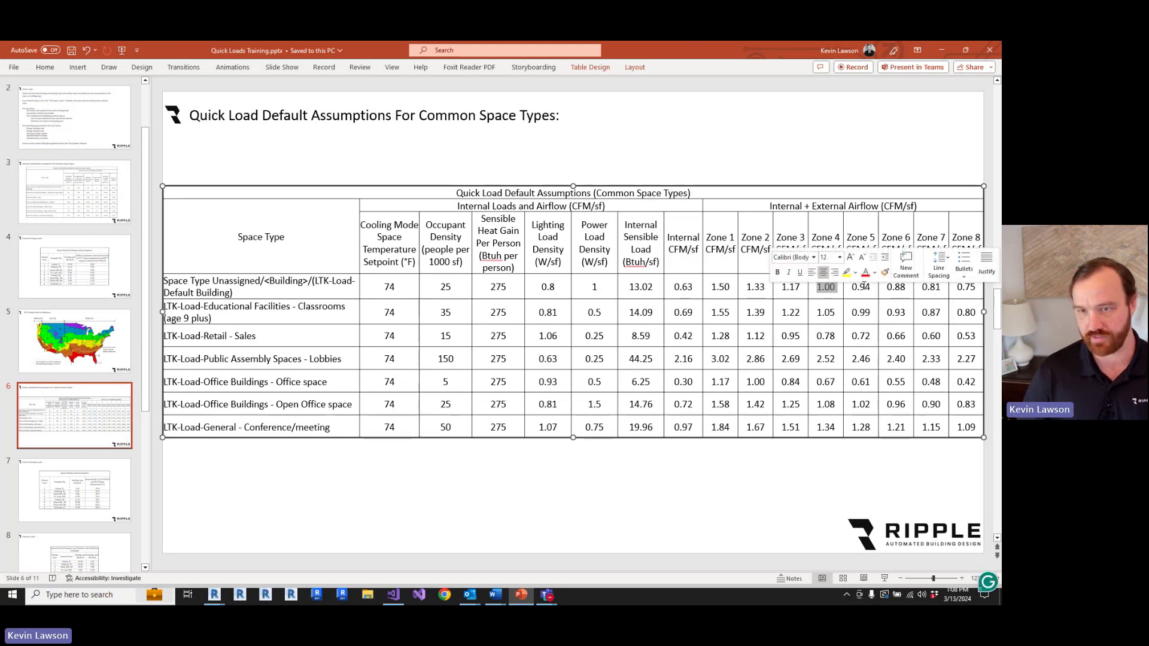
pyautogui.moveTo(956, 287); pyautogui.dragTo(980, 289)
pyautogui.click(963, 238)
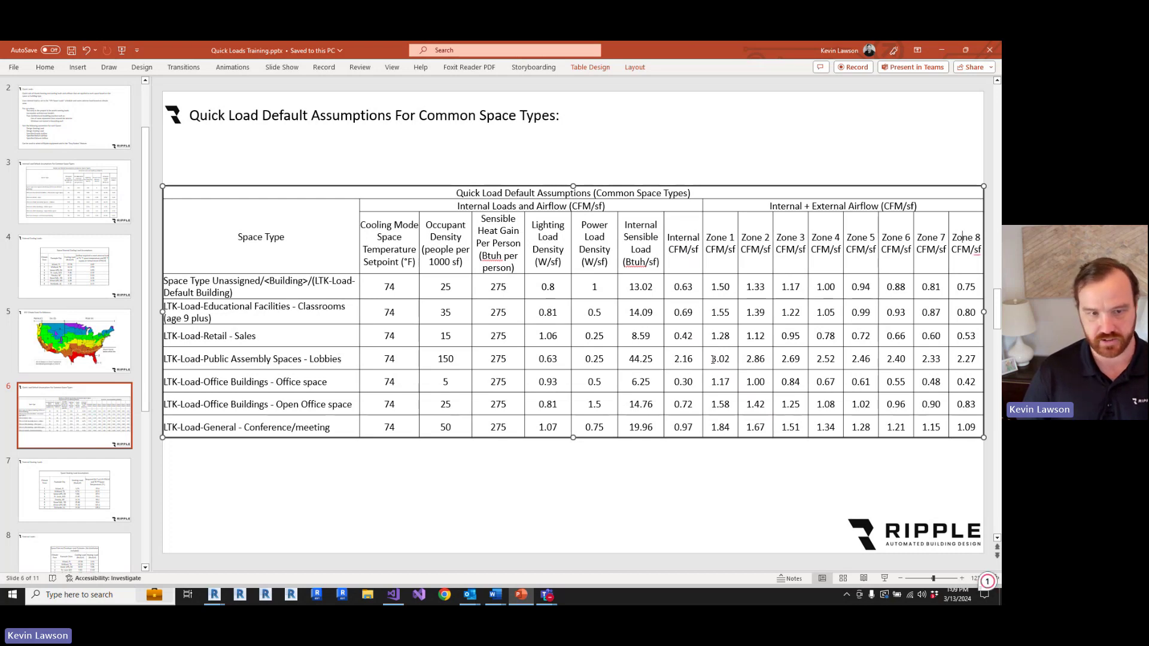
pyautogui.click(716, 359)
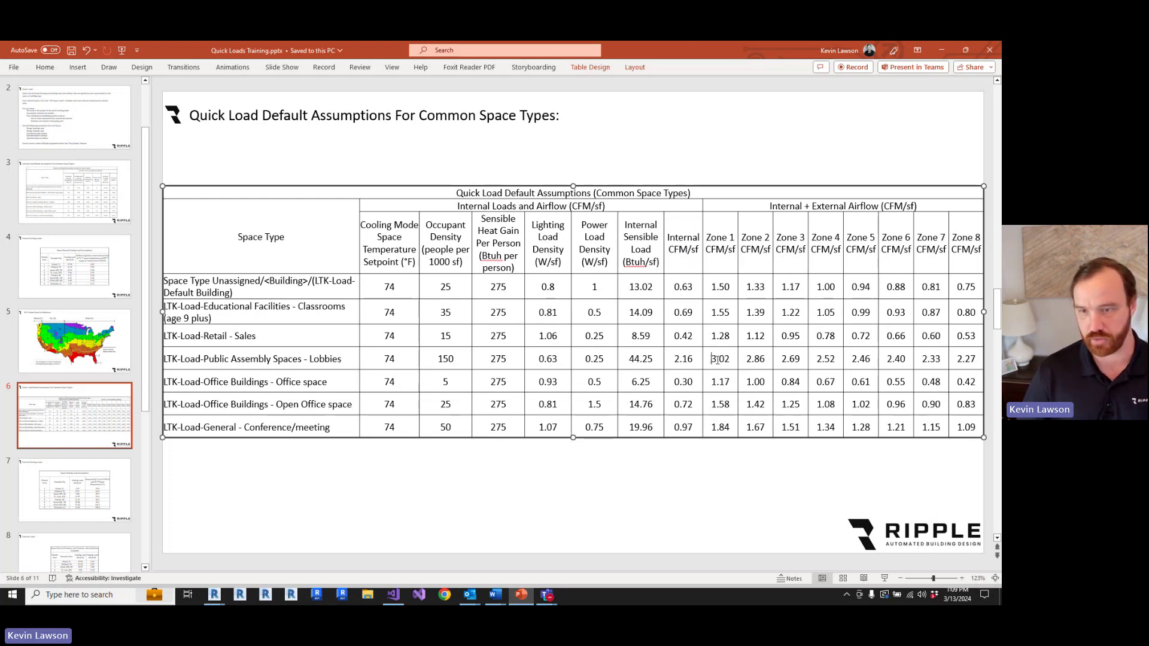
# - Show the External Heating Loads slide, from 3.79 Btuh/sf in Miami to 19.09 in Fairbanks
pyautogui.click(102, 477)
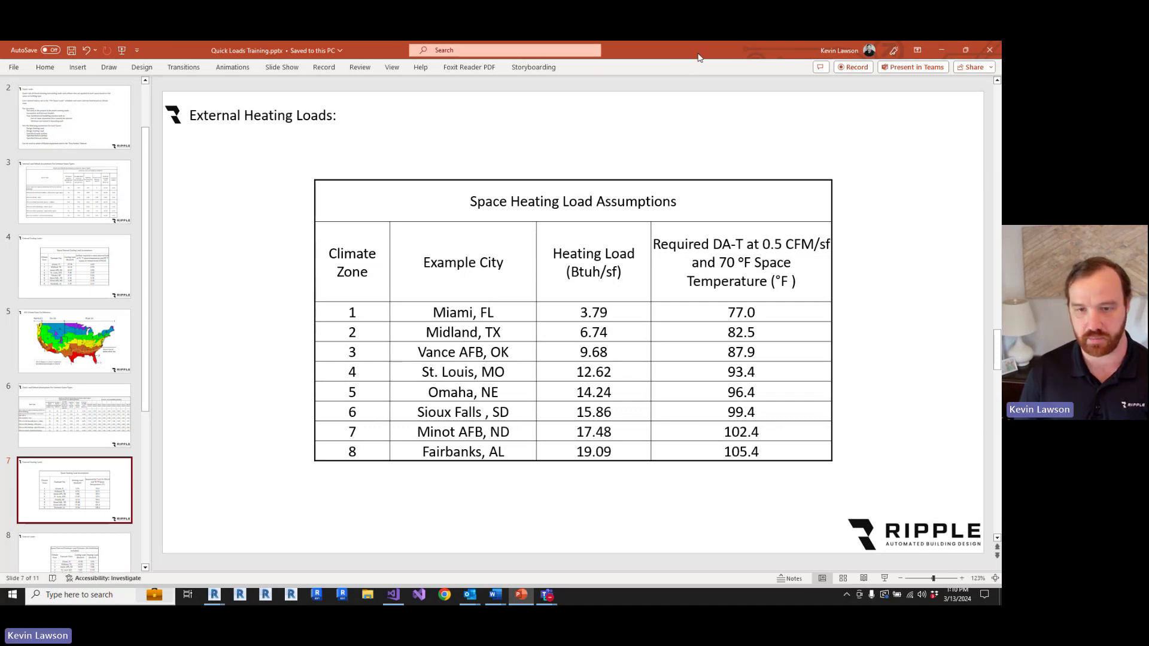
# - Back in Revit, open the Quick Loads Assumptions Spreadsheet from the RippleHVAC Help menu
pyautogui.hotkey('alt', 'Tab')
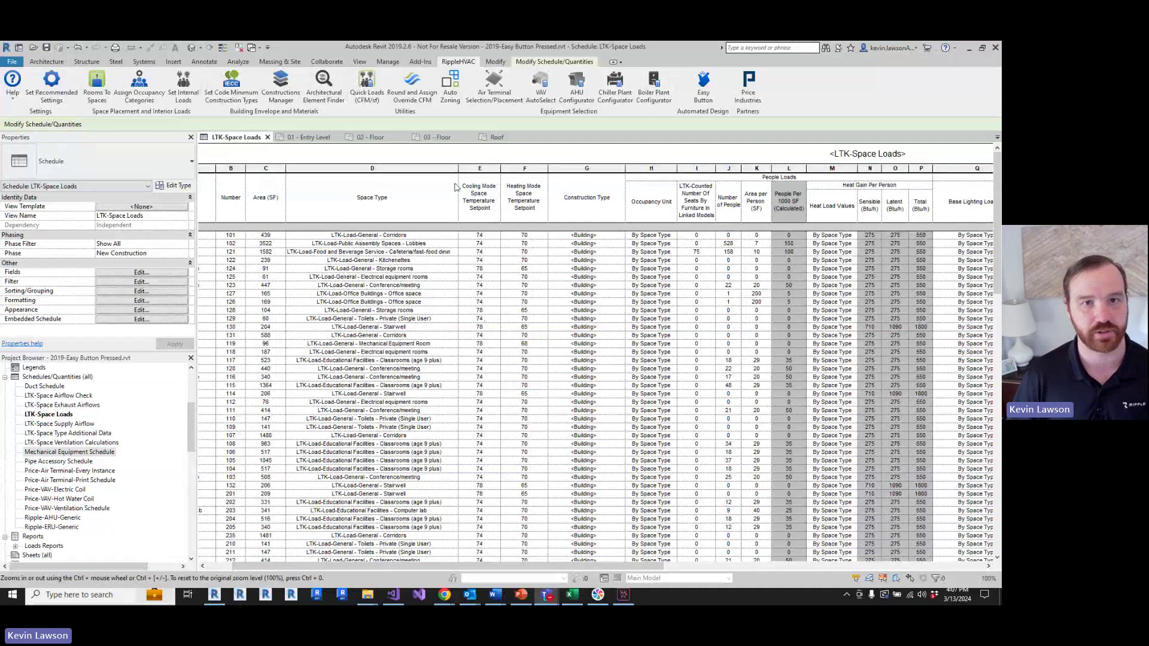
pyautogui.click(13, 93)
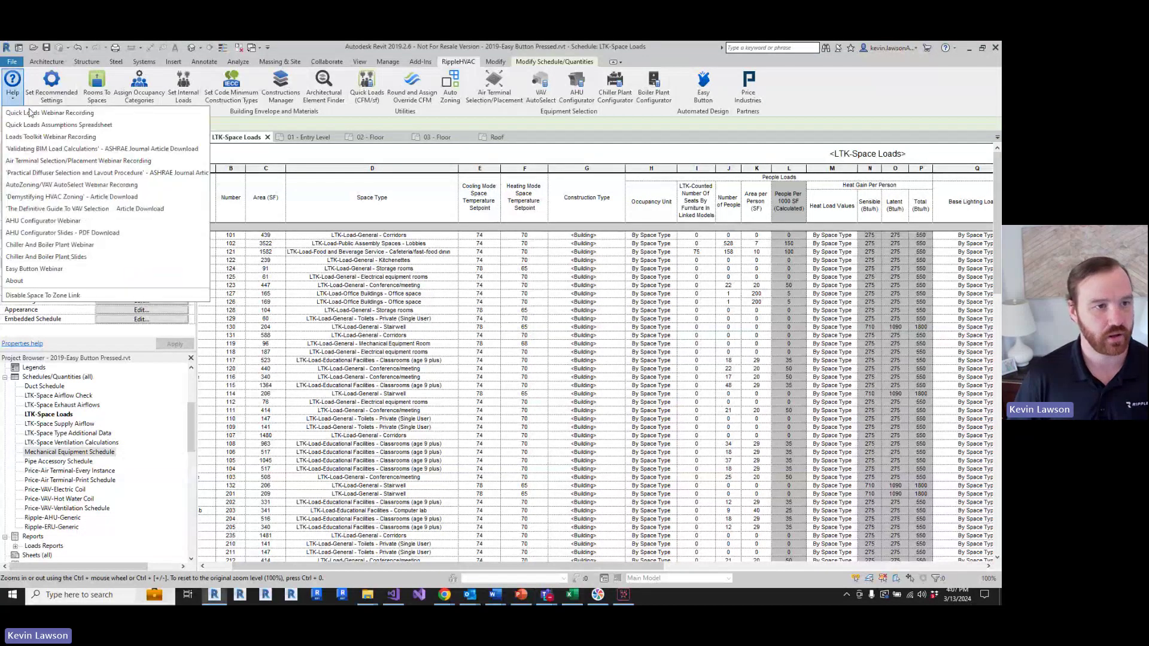
pyautogui.click(71, 124)
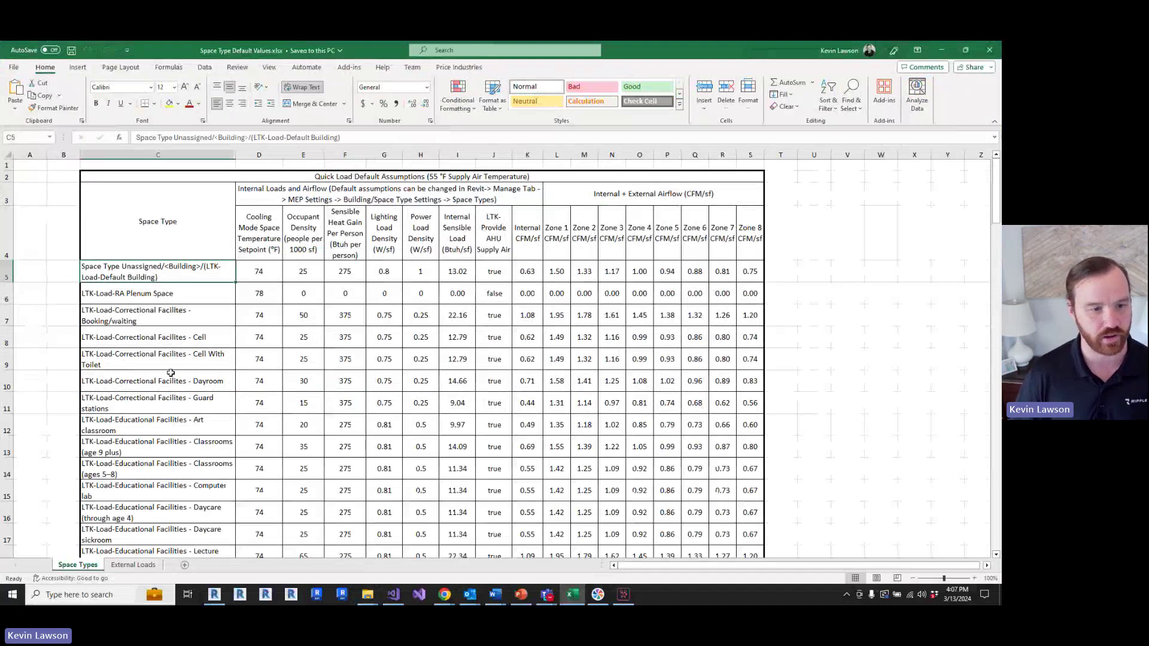
# - Review the Space Types sheet's occupant density of 25 in E9 and the External Loads sheet
pyautogui.scroll(-1, 171, 374)
pyautogui.scroll(1, 171, 389)
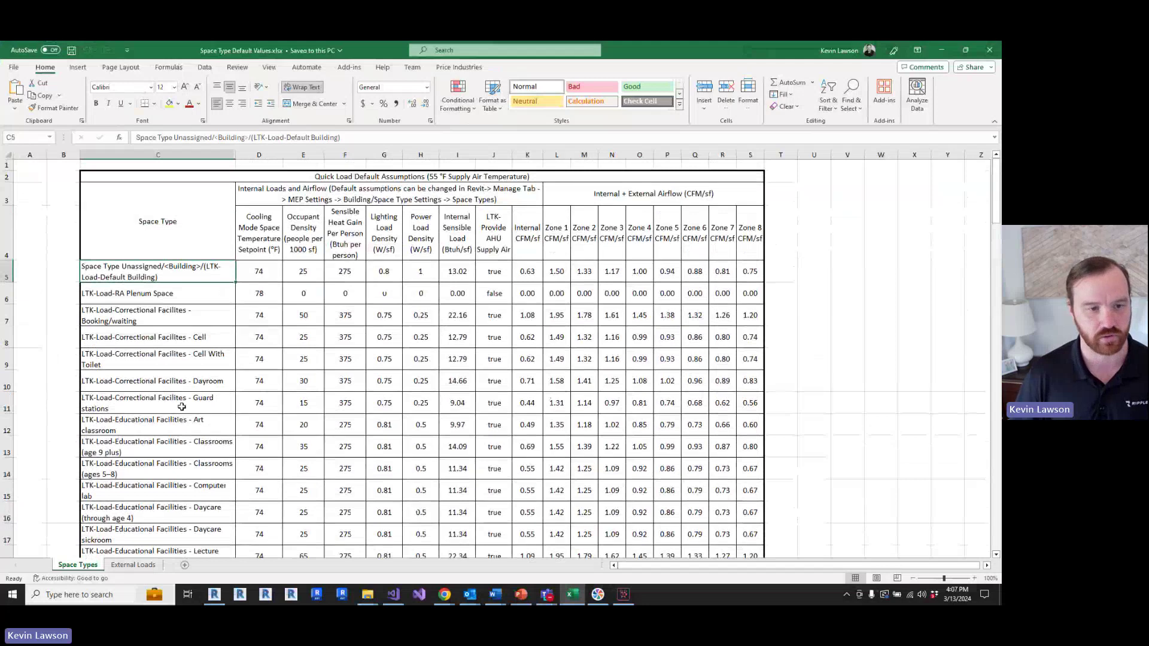
pyautogui.click(285, 368)
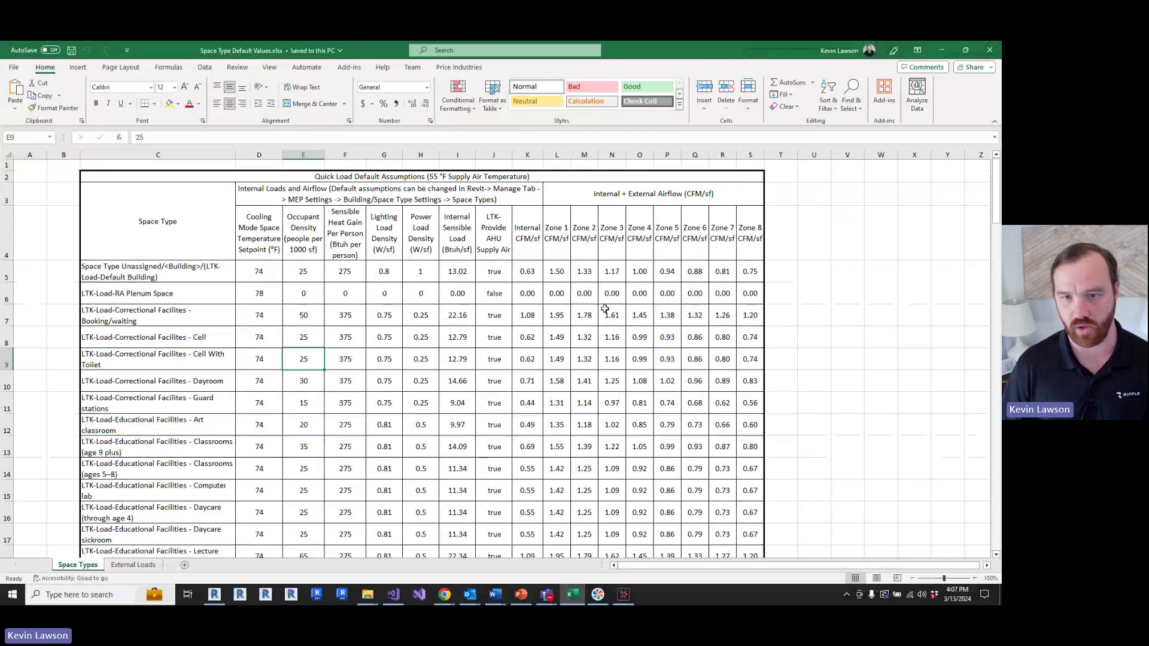
pyautogui.click(150, 573)
pyautogui.scroll(3, 256, 369)
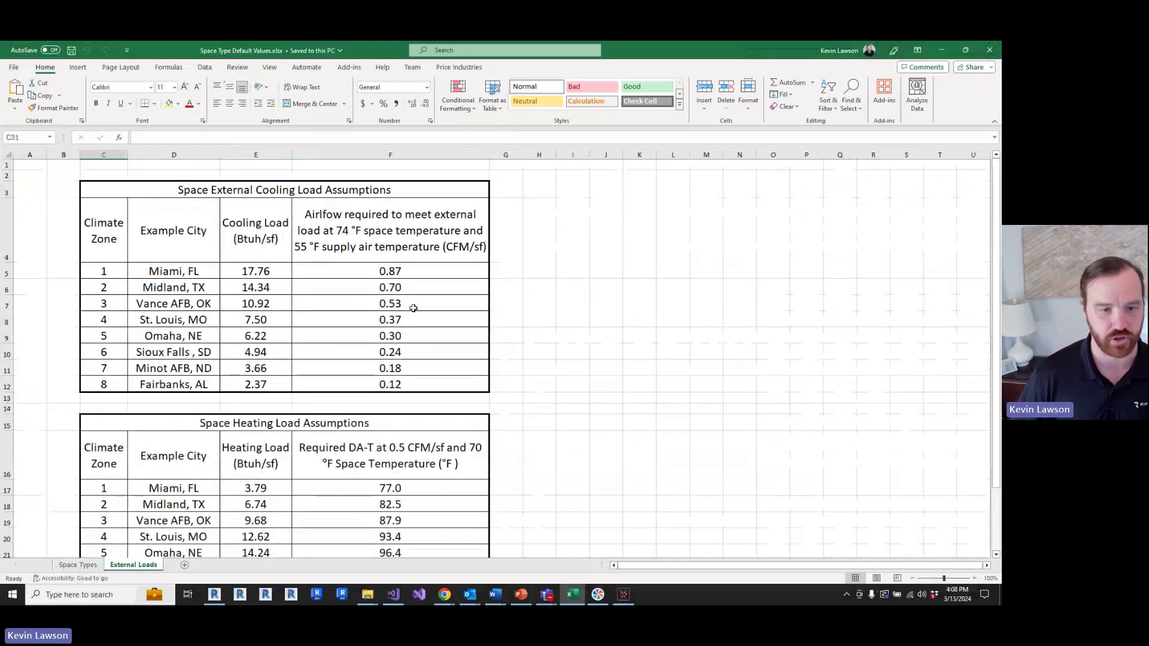
pyautogui.click(78, 565)
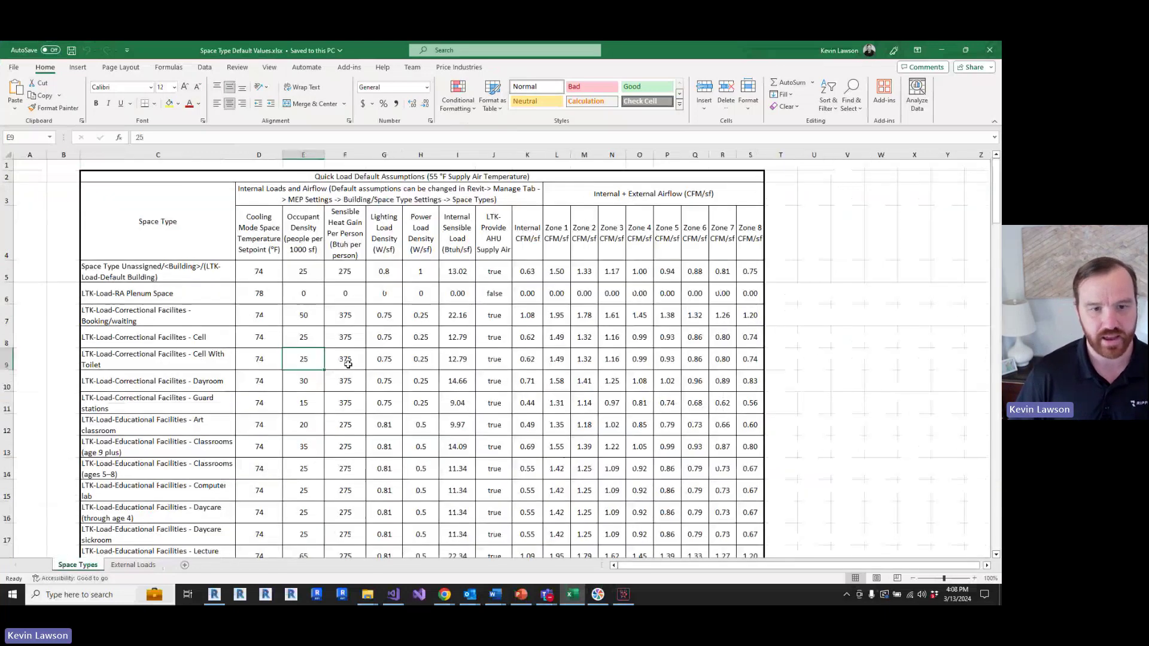
# - Change the Cell With Toilet heat gain in F9 from 375 to 275, then return to Revit
pyautogui.click(348, 362)
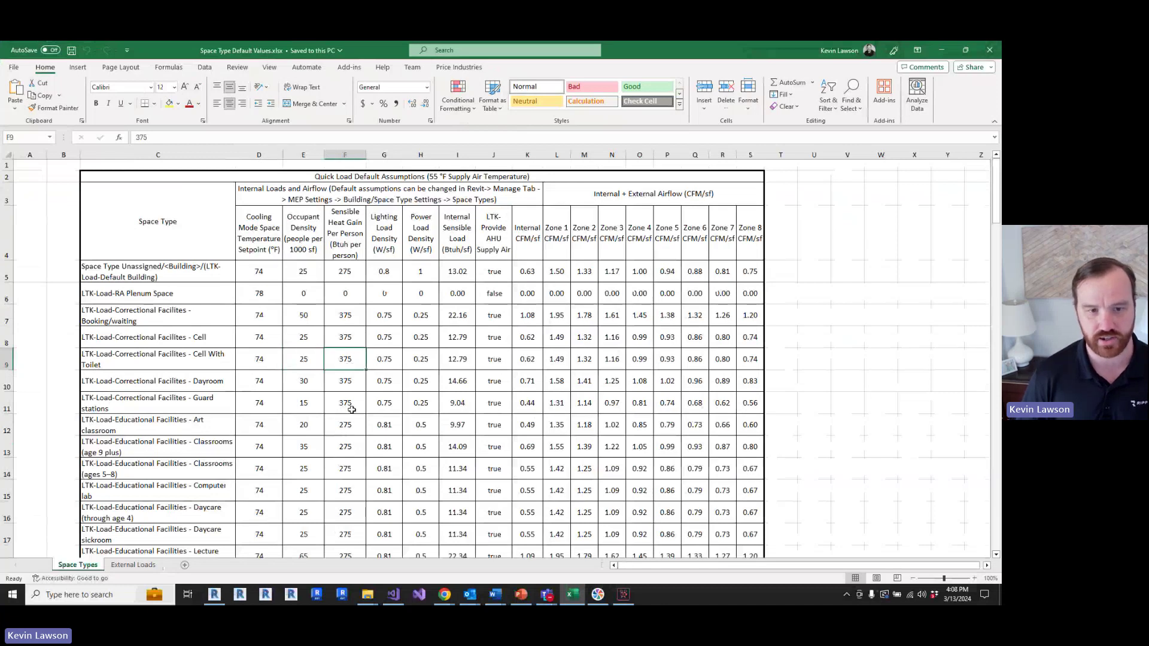
pyautogui.write('275')
pyautogui.press('Return')
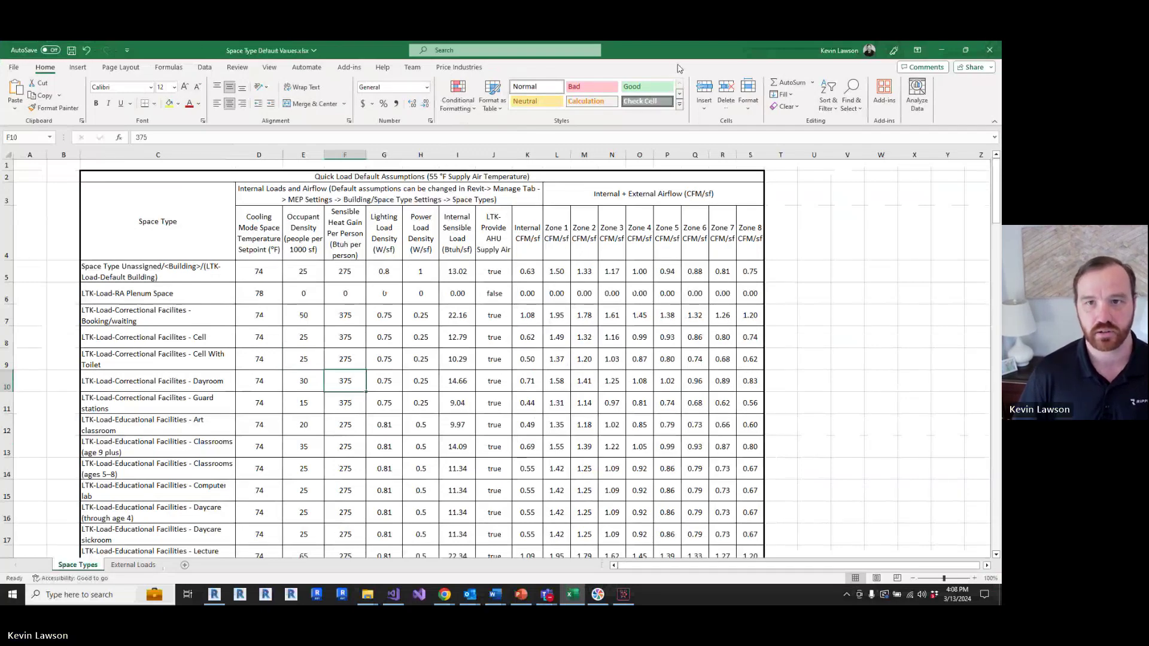
pyautogui.hotkey('alt', 'Tab')
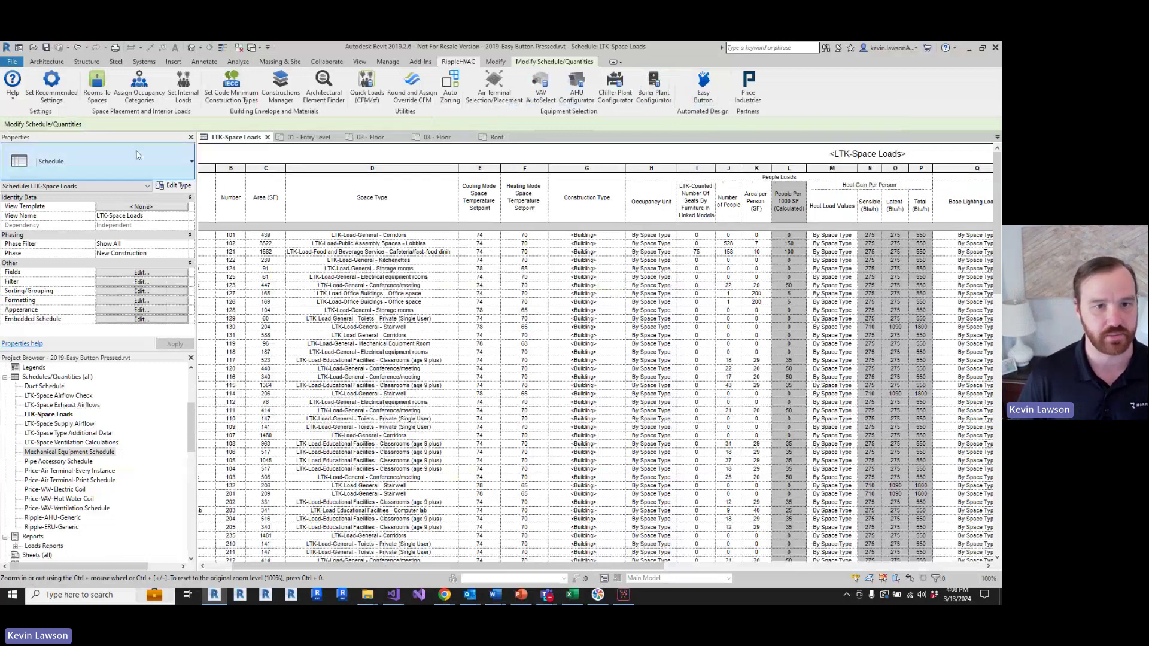
# - Create a new Revit project with the template set to <None> and choose its measurement system
pyautogui.click(12, 62)
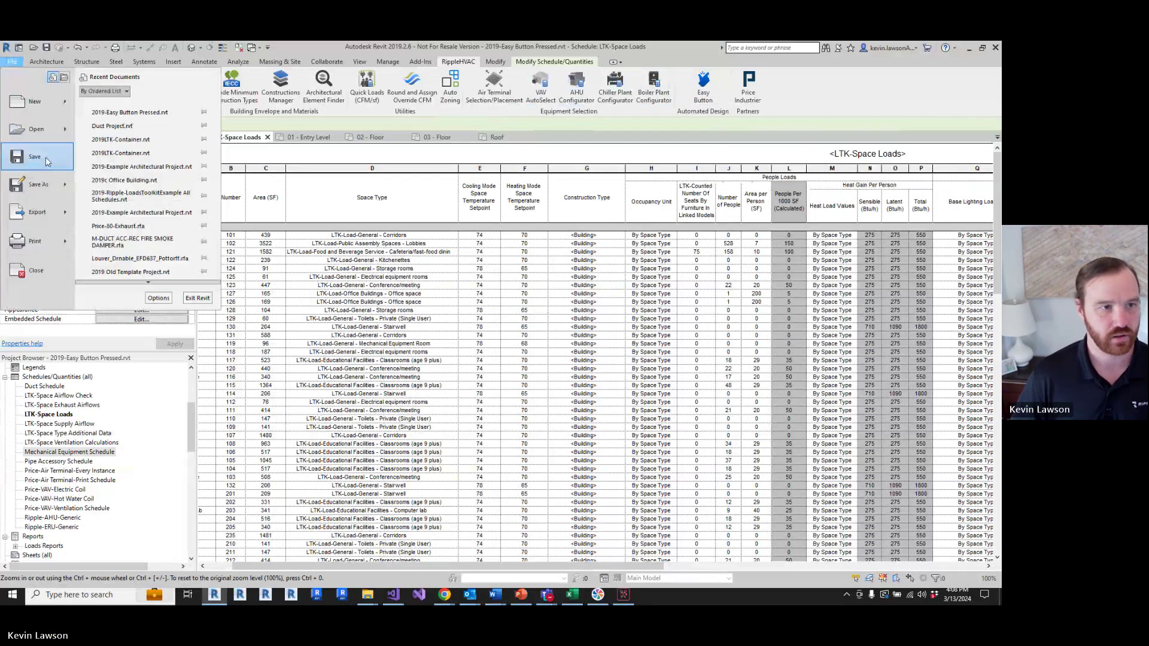
pyautogui.moveTo(56, 107)
pyautogui.click(110, 104)
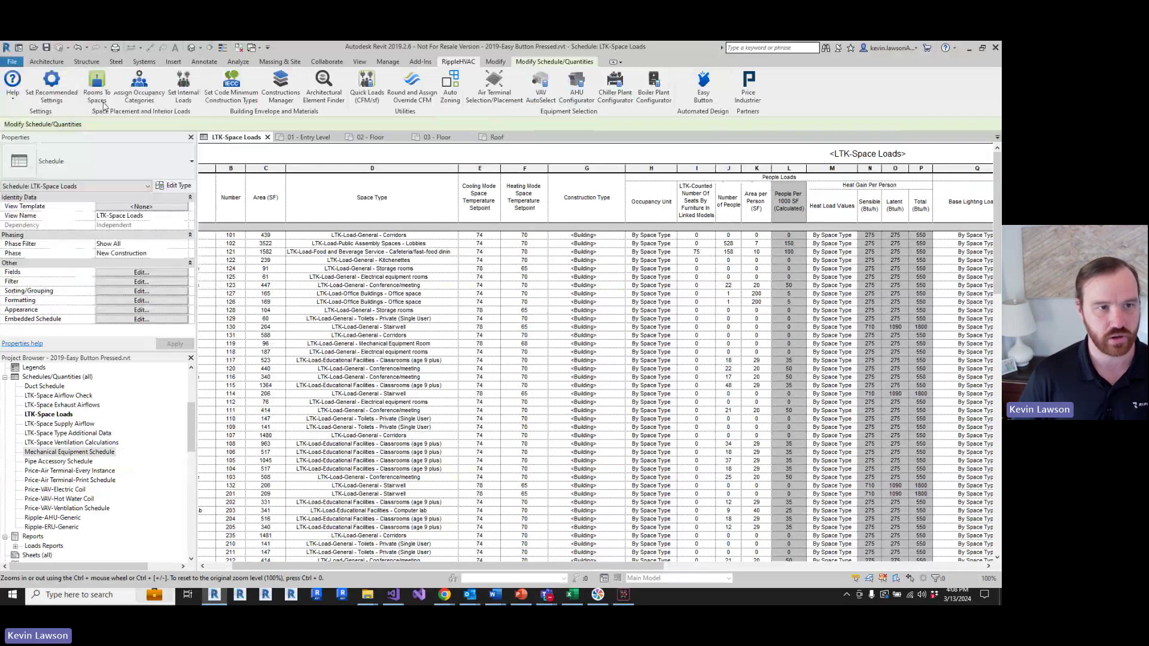
pyautogui.click(482, 295)
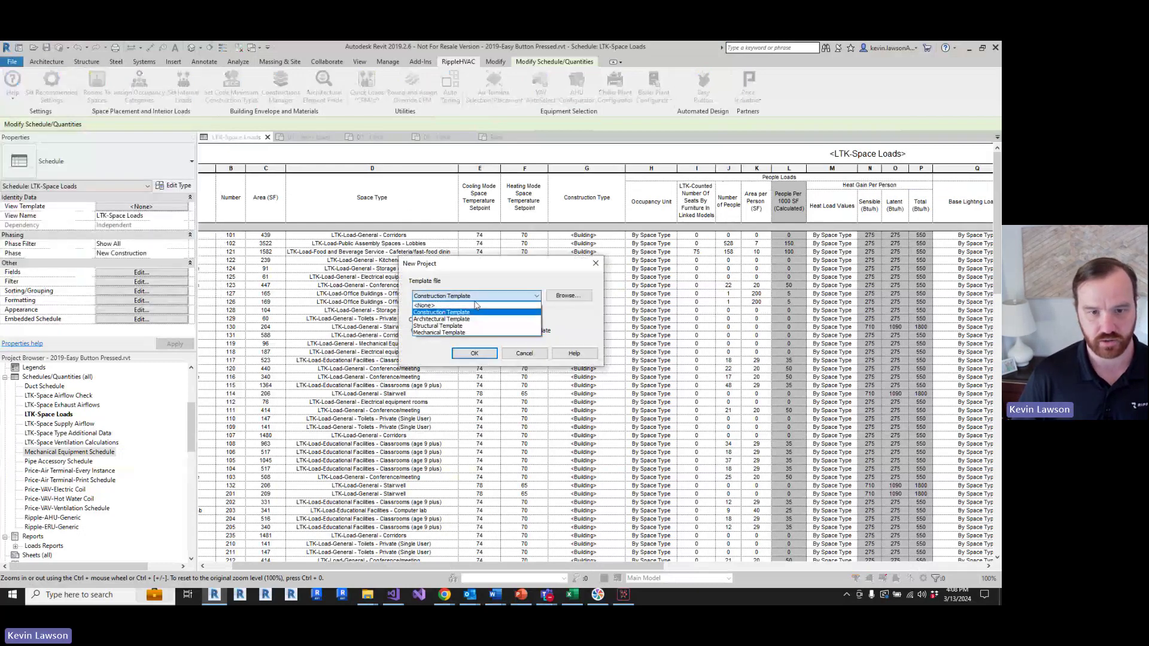
pyautogui.click(443, 304)
pyautogui.click(474, 353)
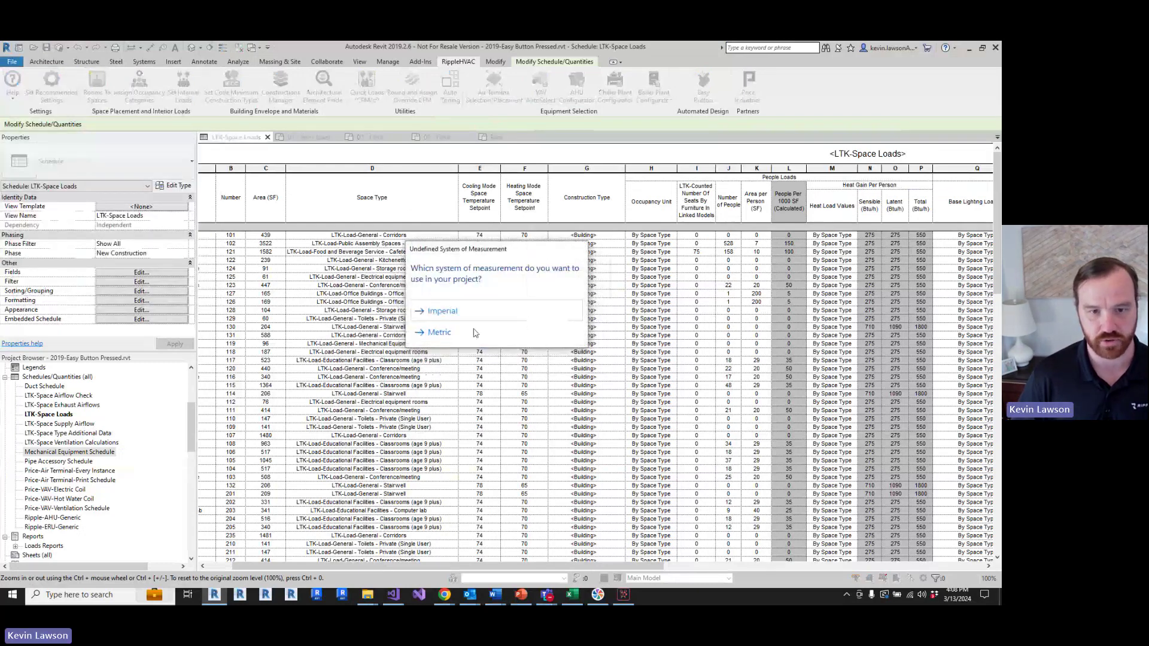
pyautogui.click(482, 318)
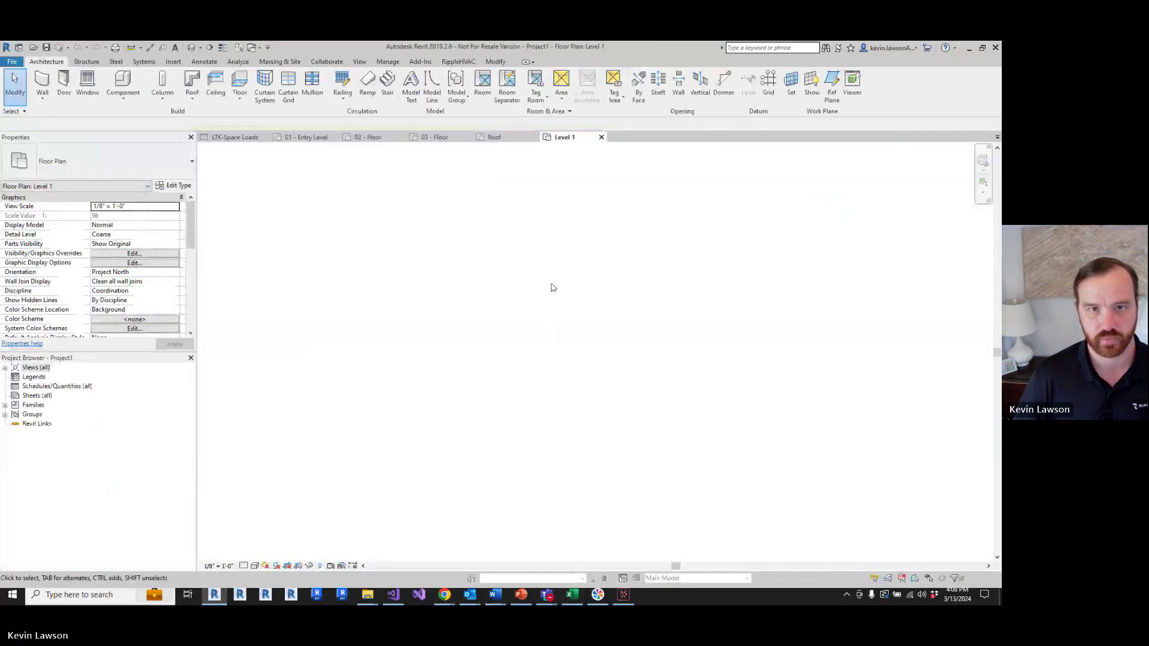
pyautogui.click(388, 61)
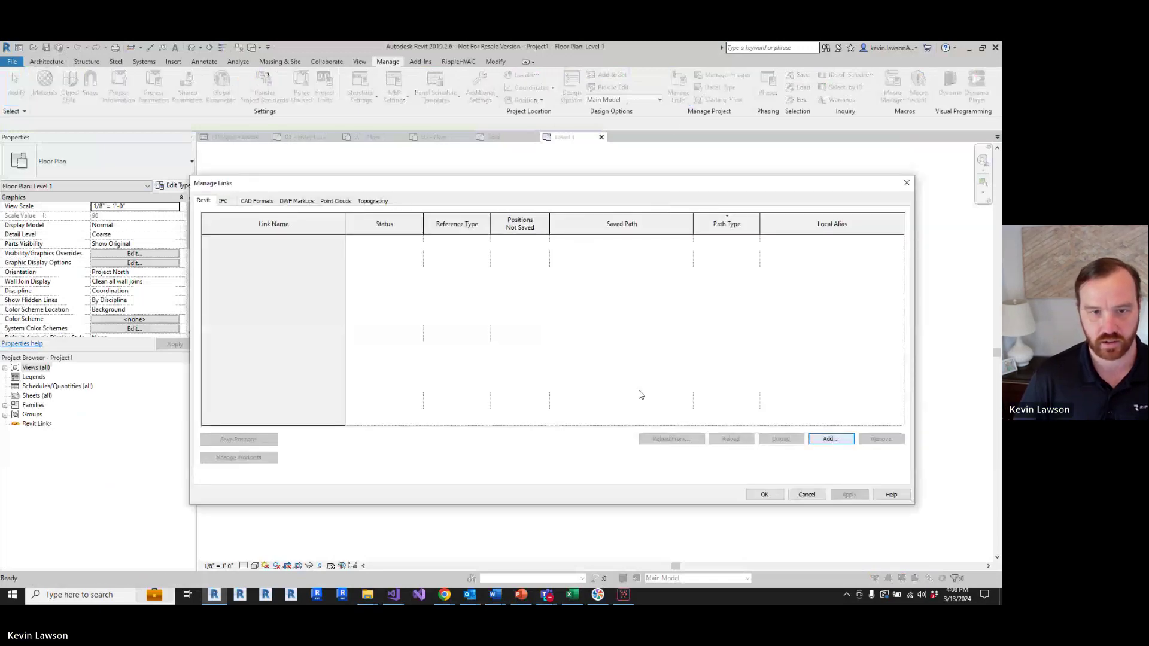
# - Link 2019-Example Architectural Project.rvt into Project1 and zoom out to see the building
pyautogui.click(431, 210)
pyautogui.click(753, 354)
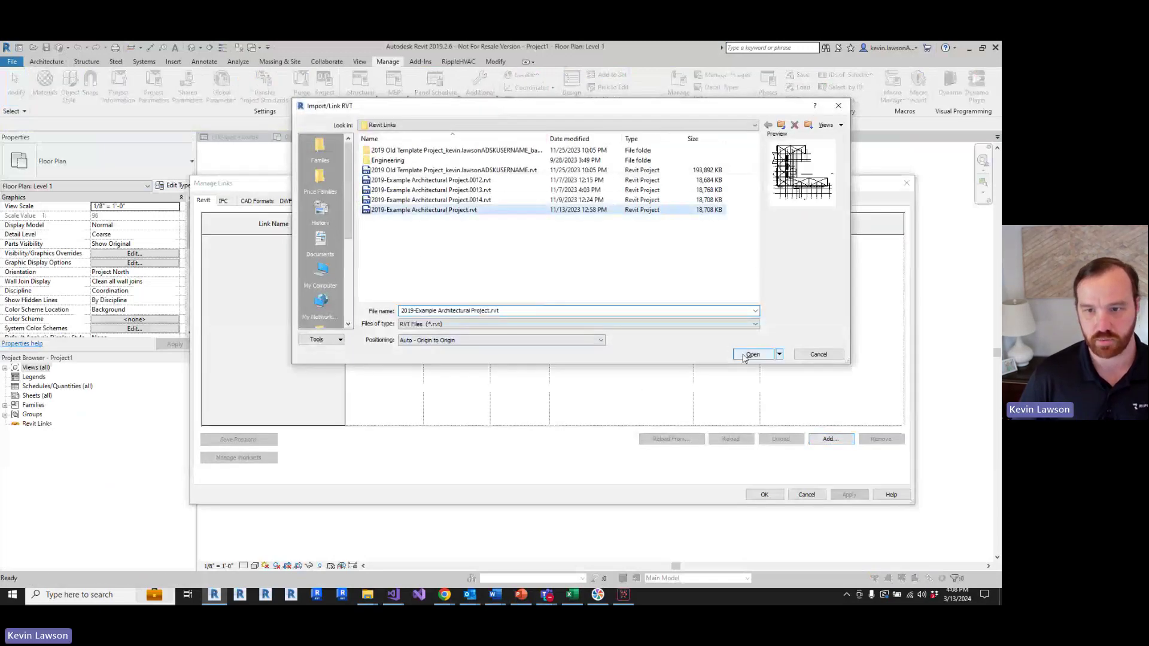
pyautogui.click(764, 495)
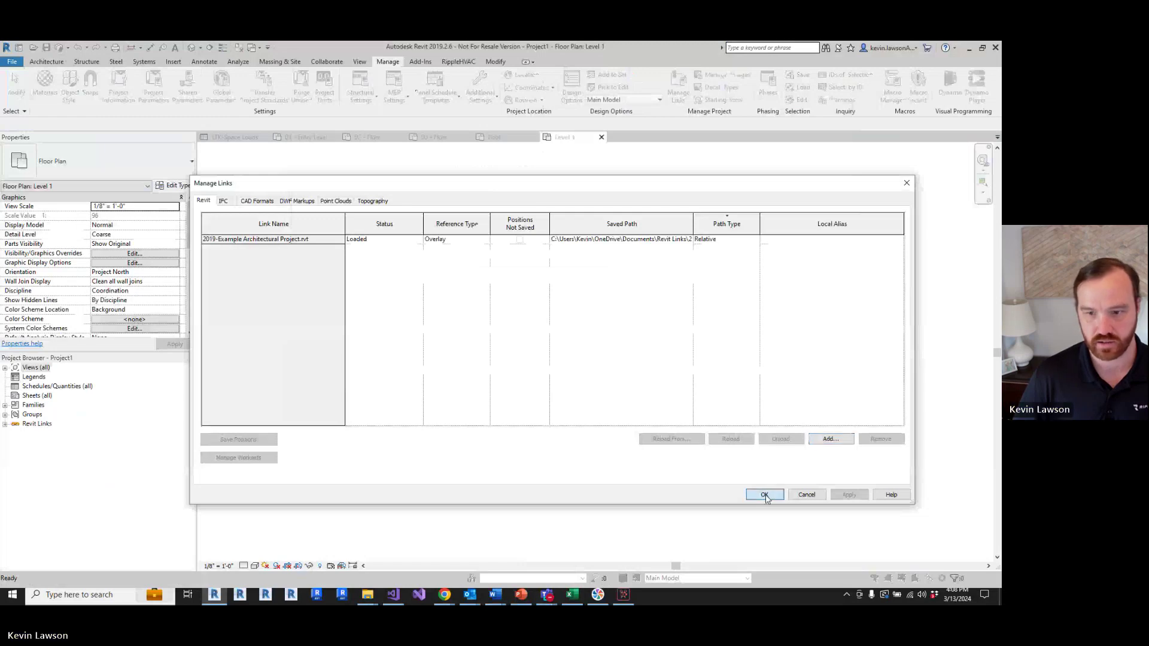
pyautogui.scroll(-5, 495, 412)
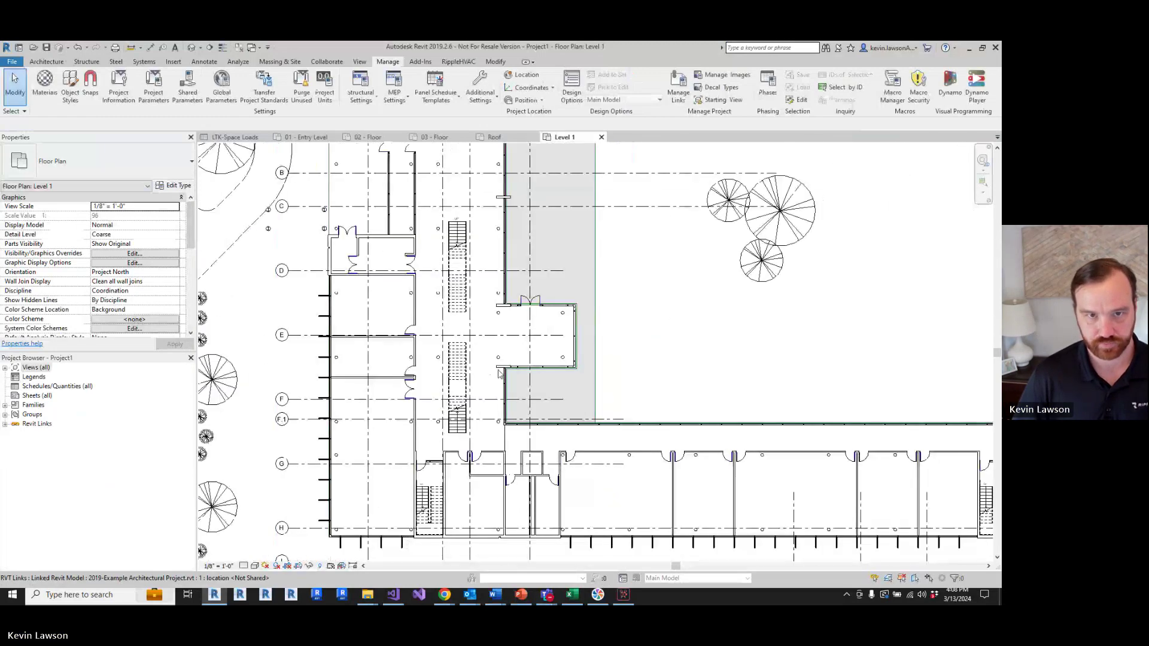
pyautogui.scroll(-3, 523, 415)
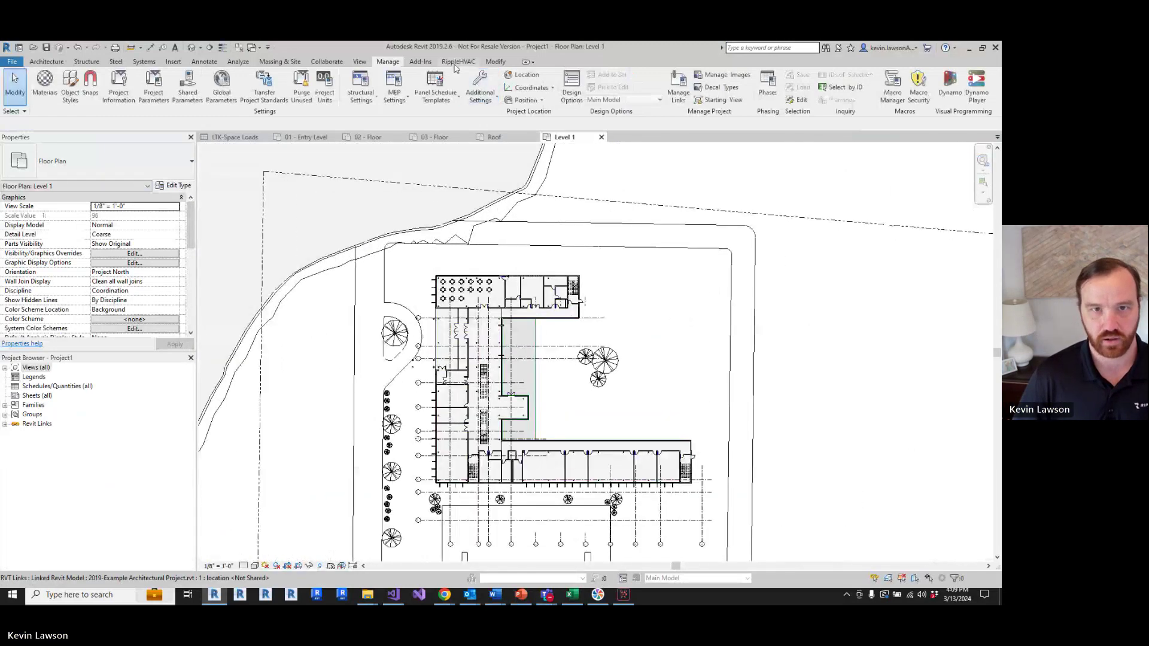
pyautogui.click(458, 61)
# - Run the Easy Button with Quick Loads (rule-of-thumb CFM/sf) selected
pyautogui.click(705, 89)
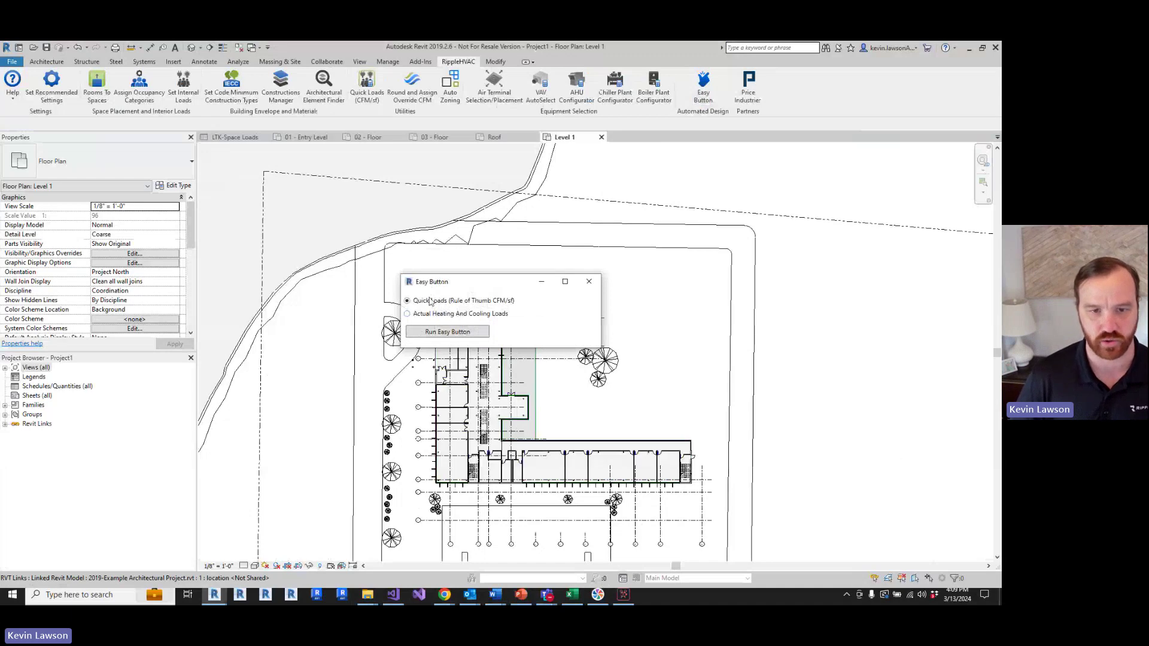
pyautogui.moveTo(443, 286); pyautogui.dragTo(480, 242)
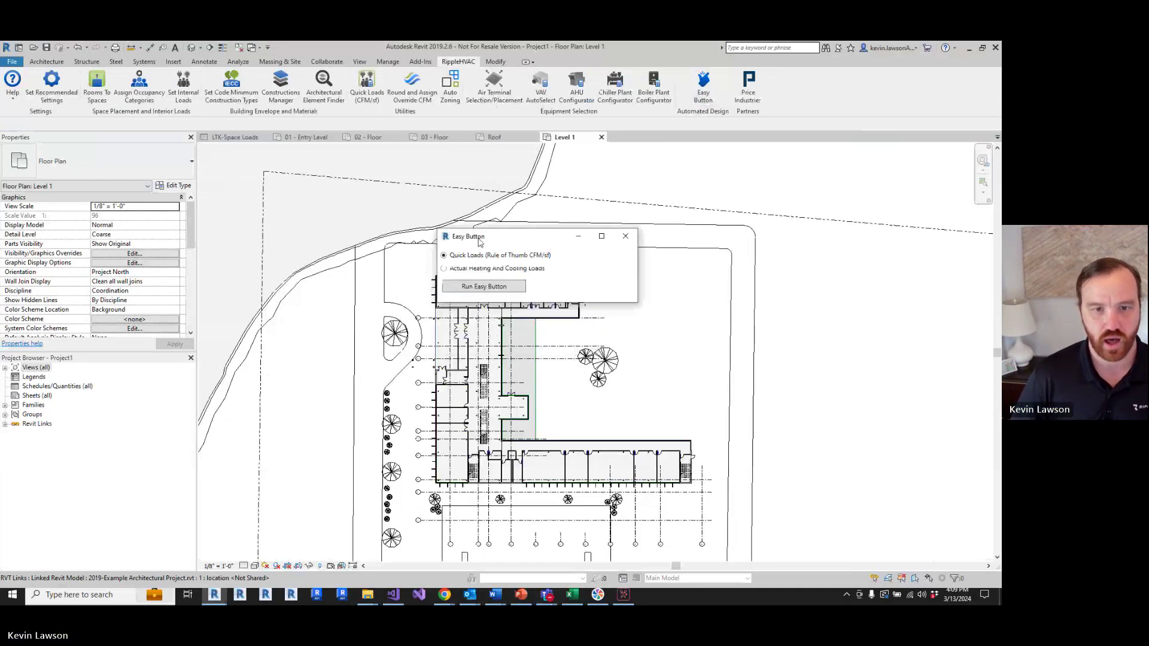
pyautogui.click(496, 287)
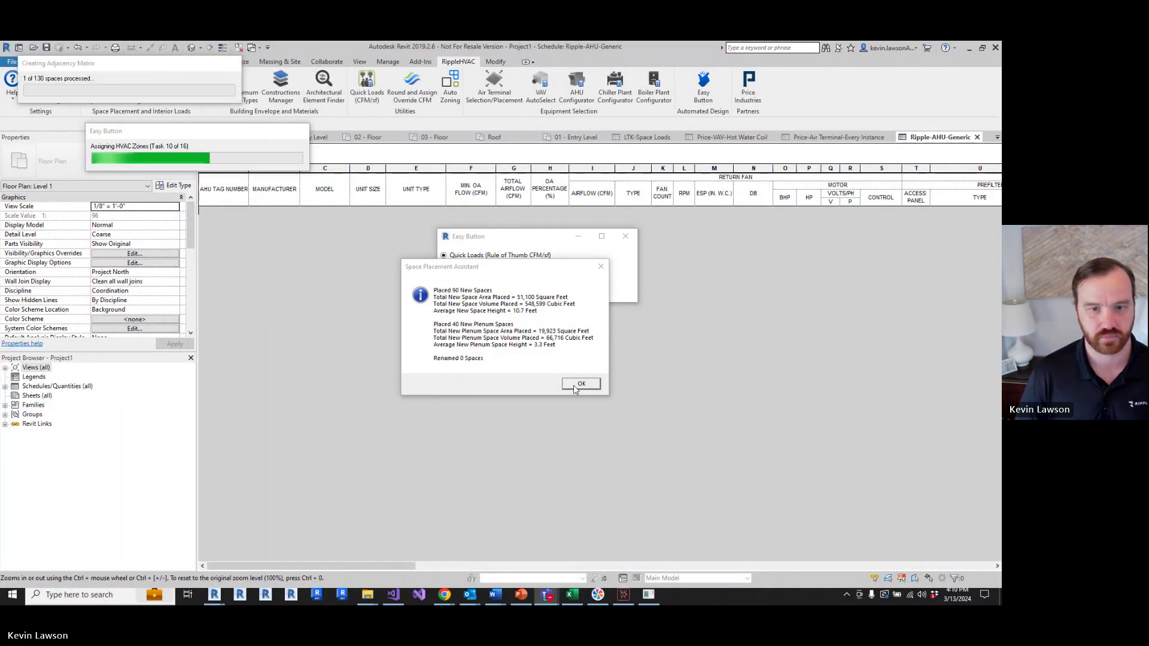
# - Accept the Space Placement and QuickLoads results, then close the finished Easy Button dialog
pyautogui.click(579, 384)
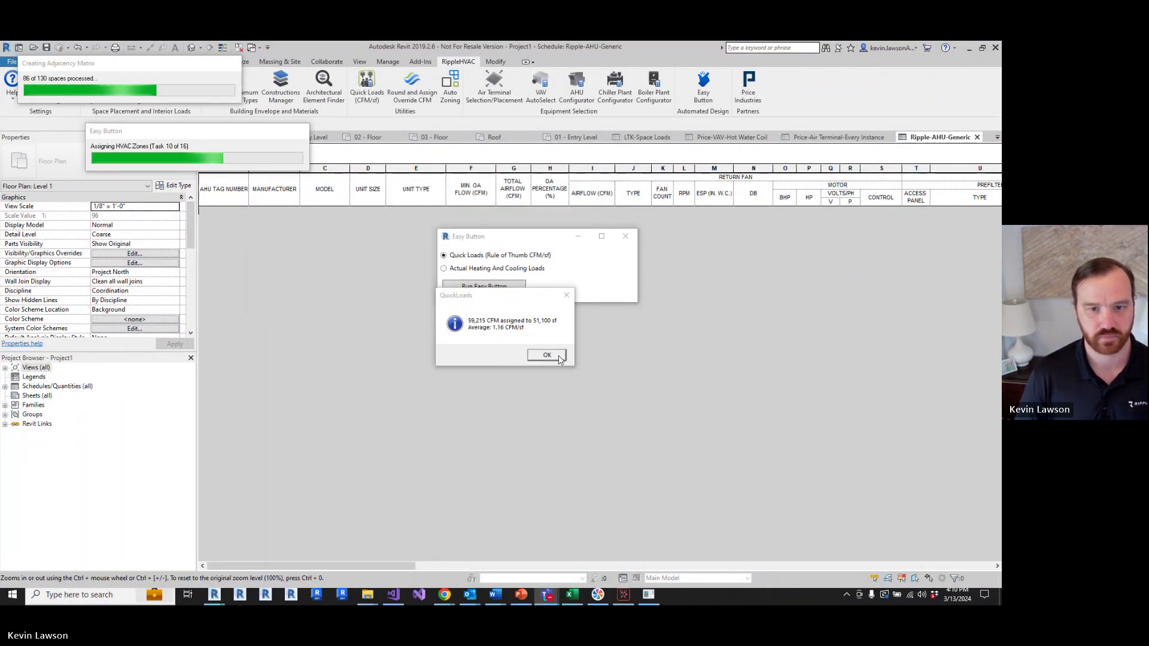
pyautogui.click(559, 358)
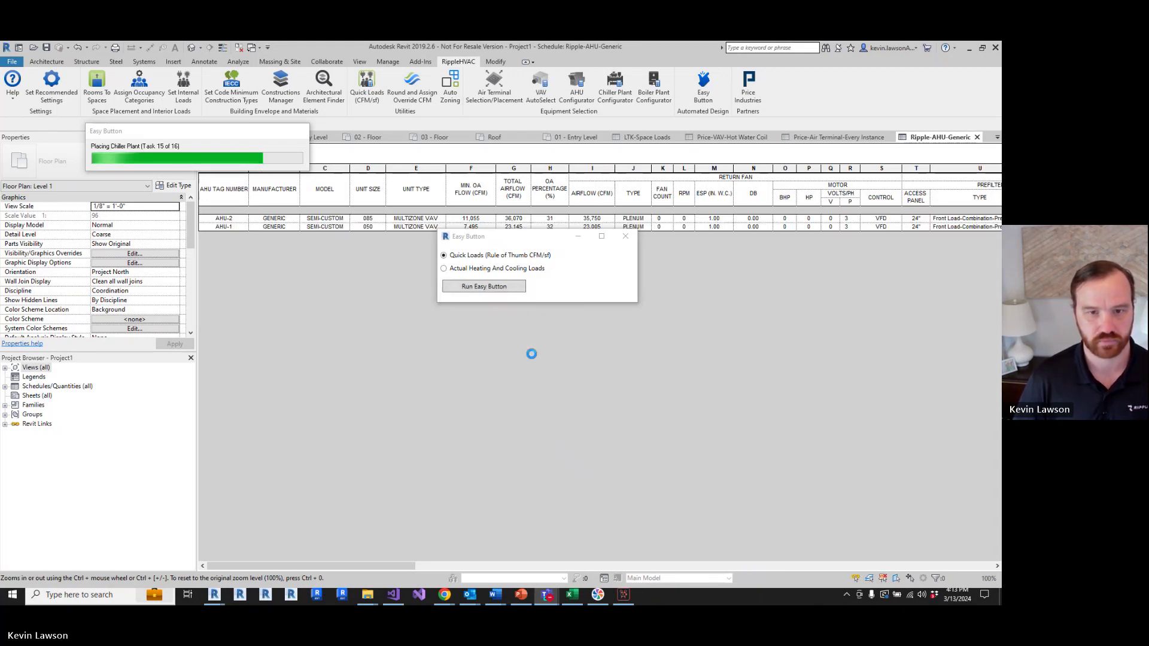
pyautogui.click(579, 236)
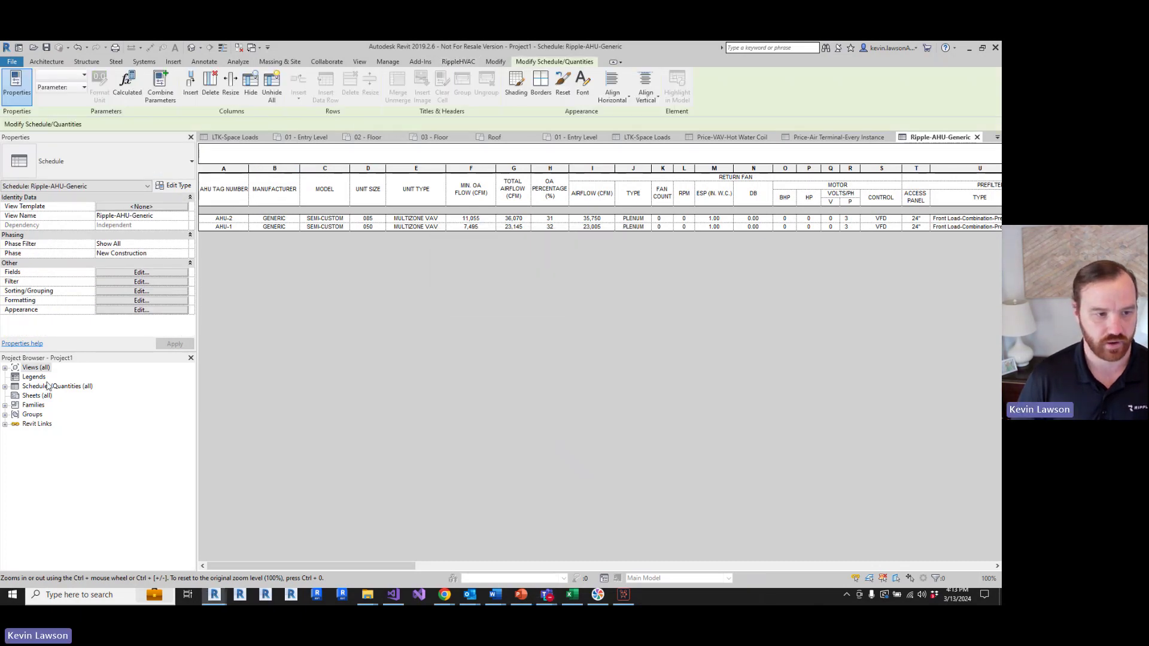
# - Open and zoom into the 02 - Floor-HVAC Plan ceiling plan, then open the Roof floor plan
pyautogui.click(6, 368)
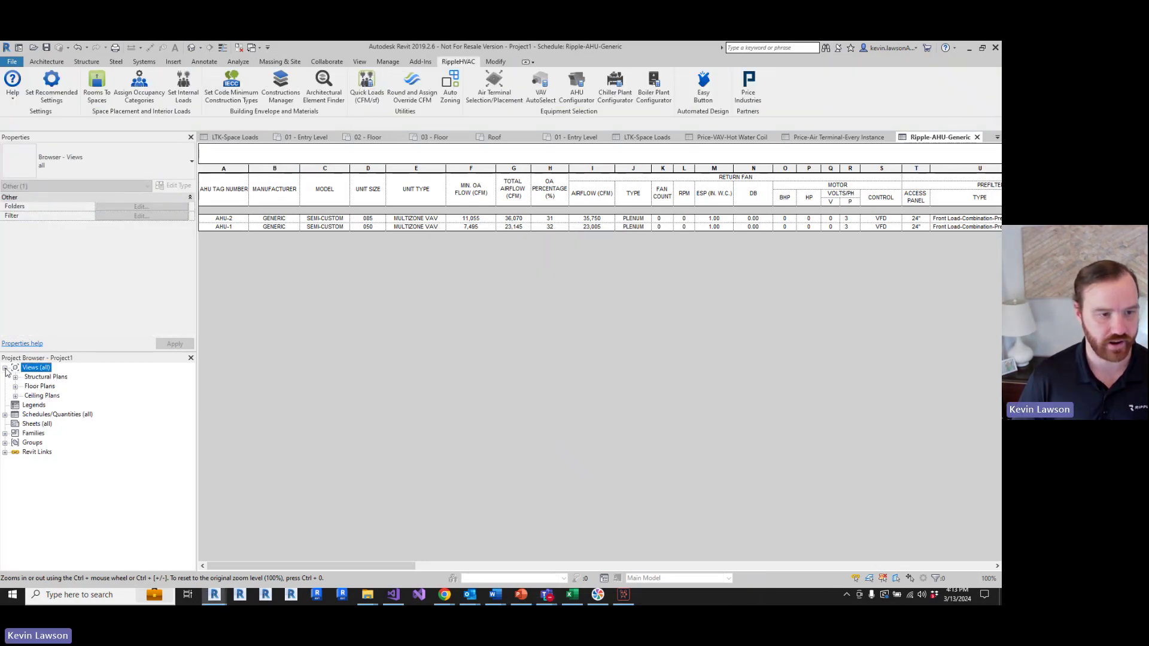
pyautogui.click(16, 396)
pyautogui.doubleClick(60, 415)
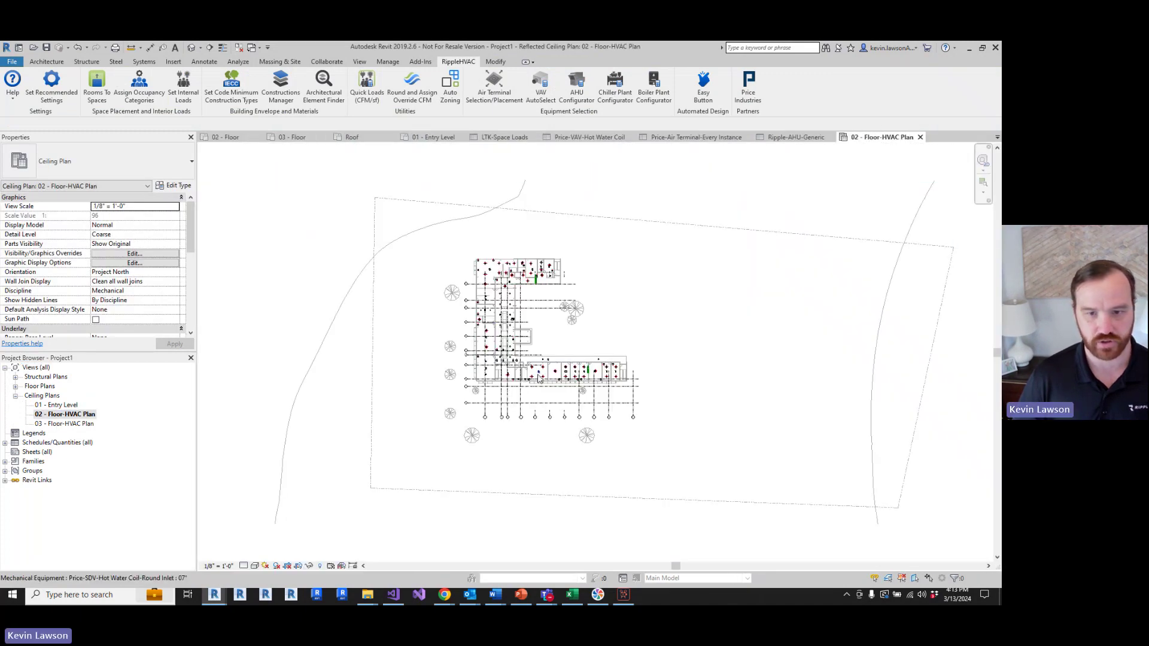
pyautogui.scroll(3, 601, 392)
pyautogui.scroll(2, 601, 392)
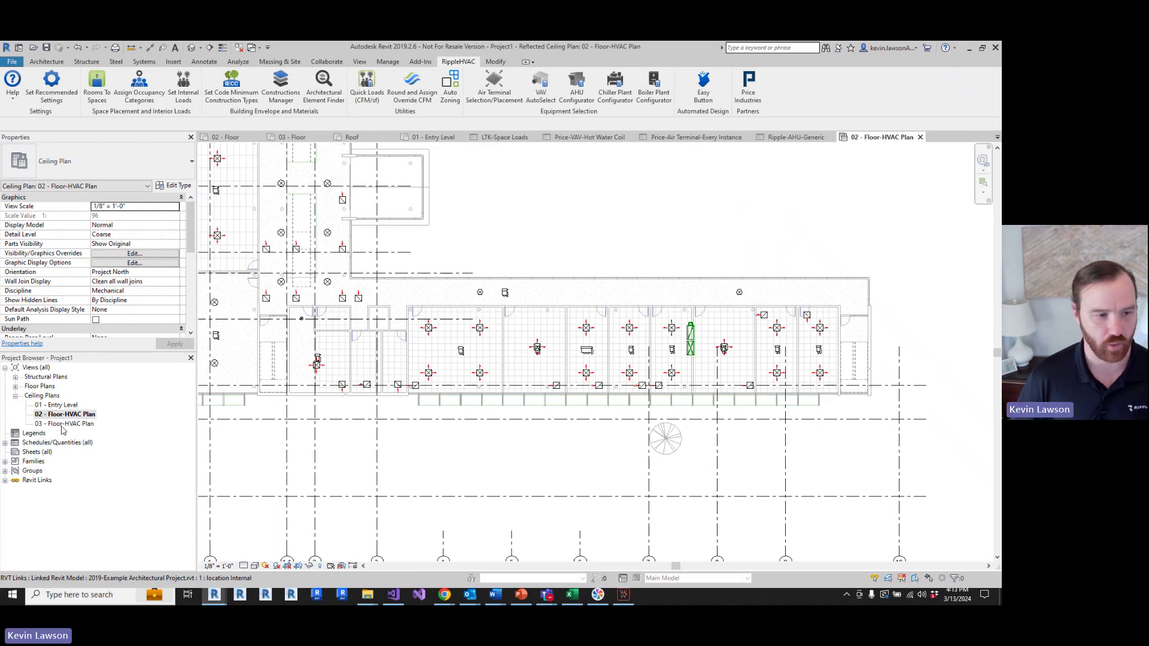
pyautogui.click(16, 387)
pyautogui.doubleClick(42, 424)
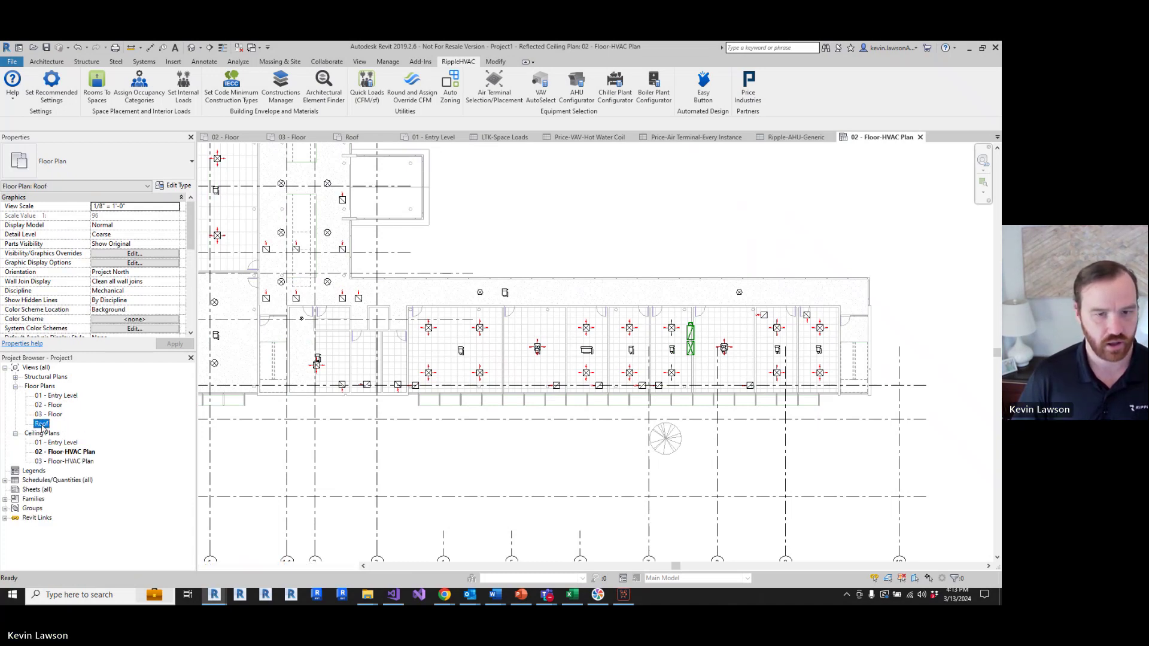
# - Window-select the two rooftop equipment units and move them down onto the lower roof wing
pyautogui.scroll(-3, 500, 380)
pyautogui.scroll(2, 499, 380)
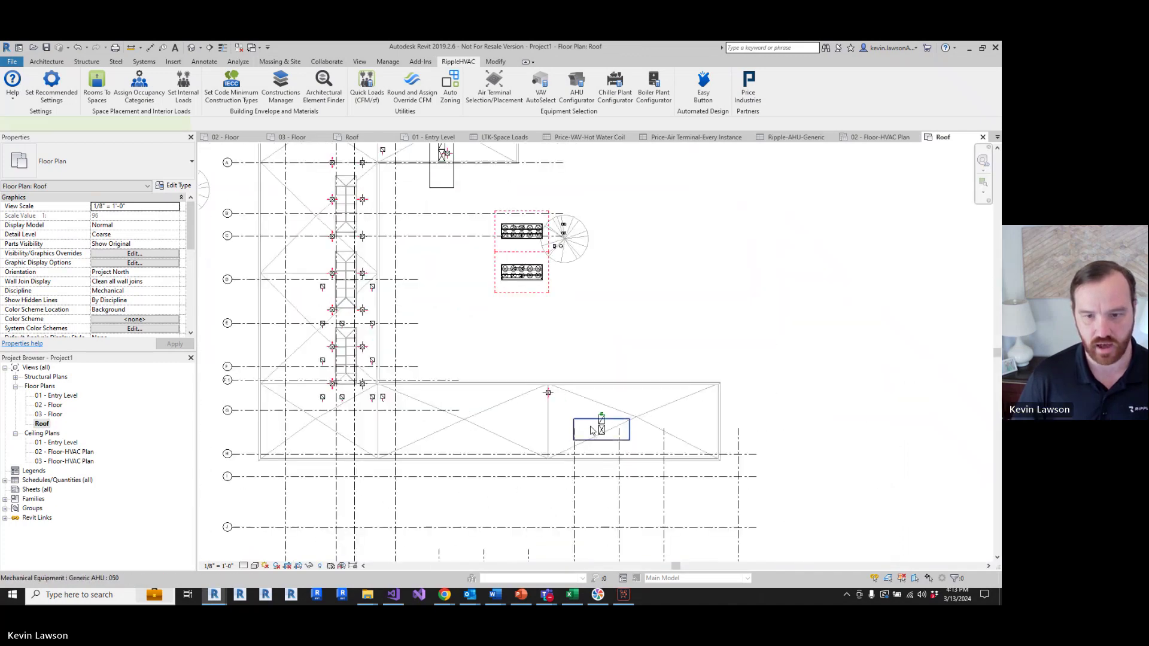
pyautogui.click(603, 426)
pyautogui.scroll(2, 605, 424)
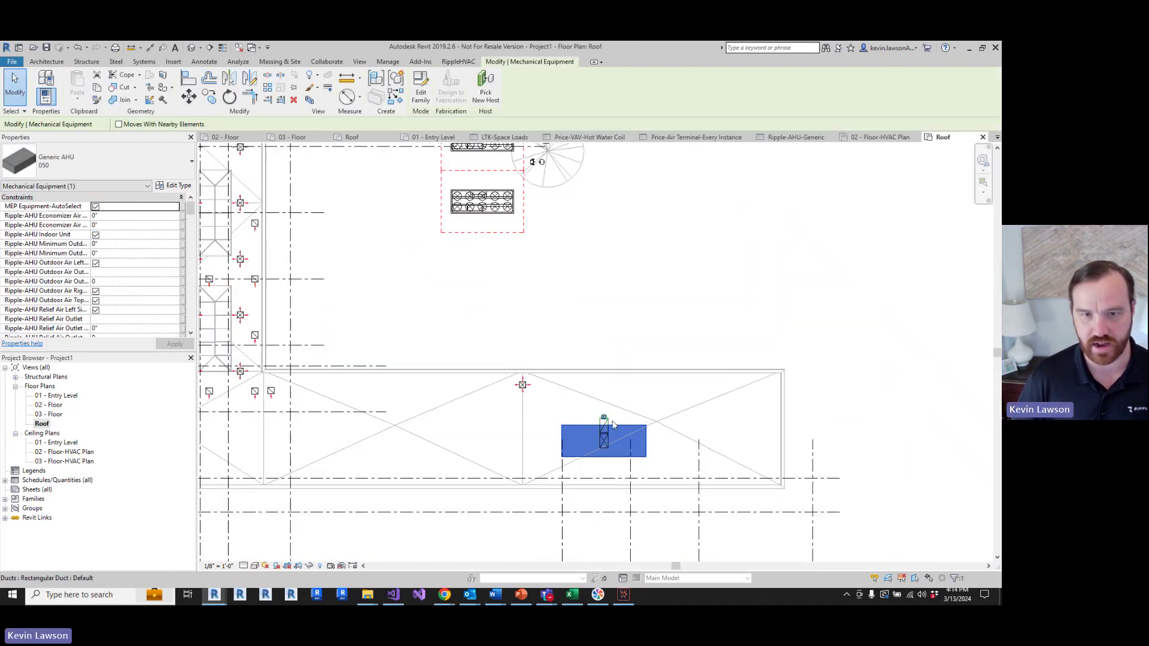
pyautogui.scroll(-3, 536, 392)
pyautogui.scroll(1, 477, 203)
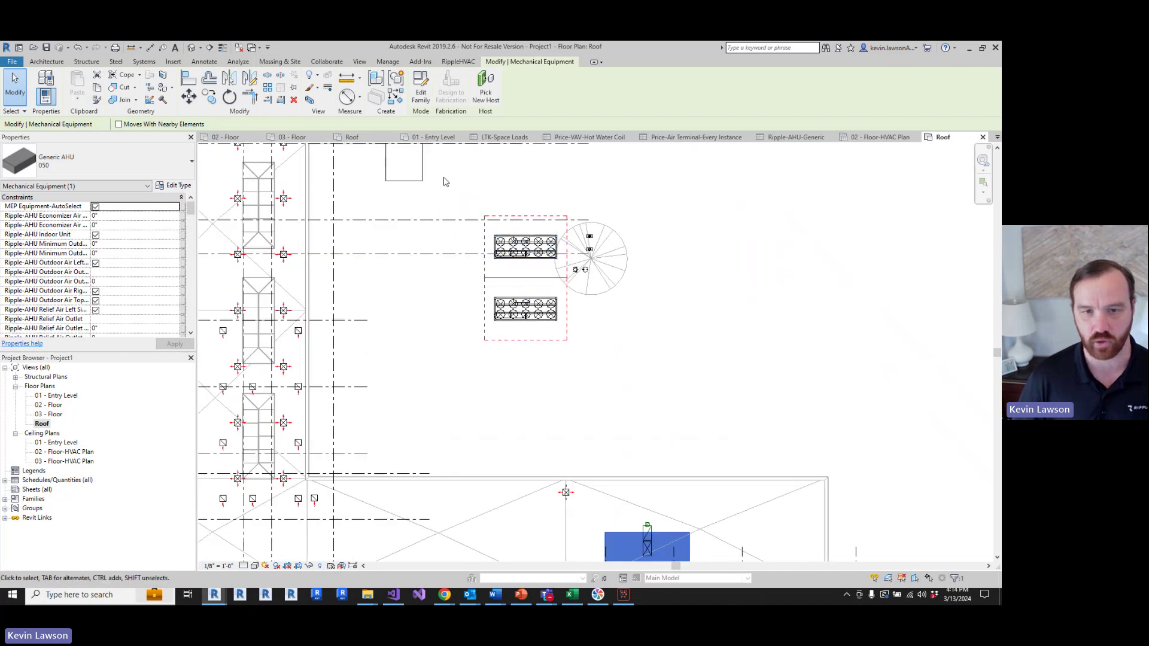
pyautogui.moveTo(461, 187); pyautogui.dragTo(607, 394)
pyautogui.scroll(-2, 689, 383)
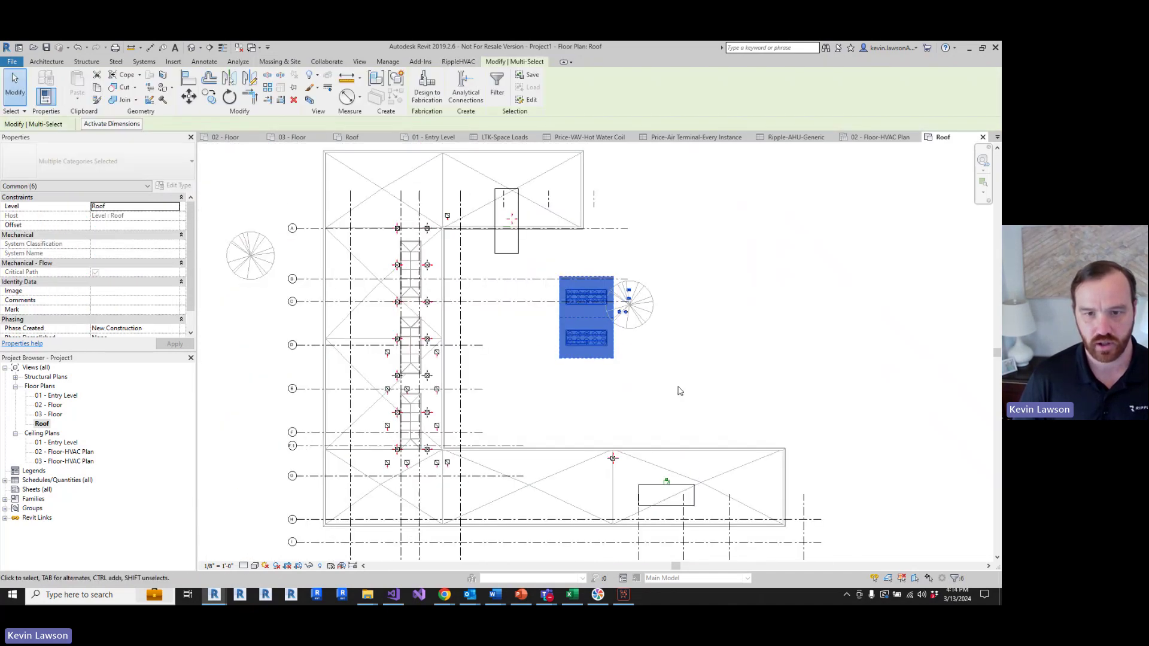
pyautogui.moveTo(577, 357); pyautogui.dragTo(497, 527)
# - Shift the rooftop AHU left, reposition the other AHU, and open the 01 - Entry Level plan
pyautogui.click(668, 405)
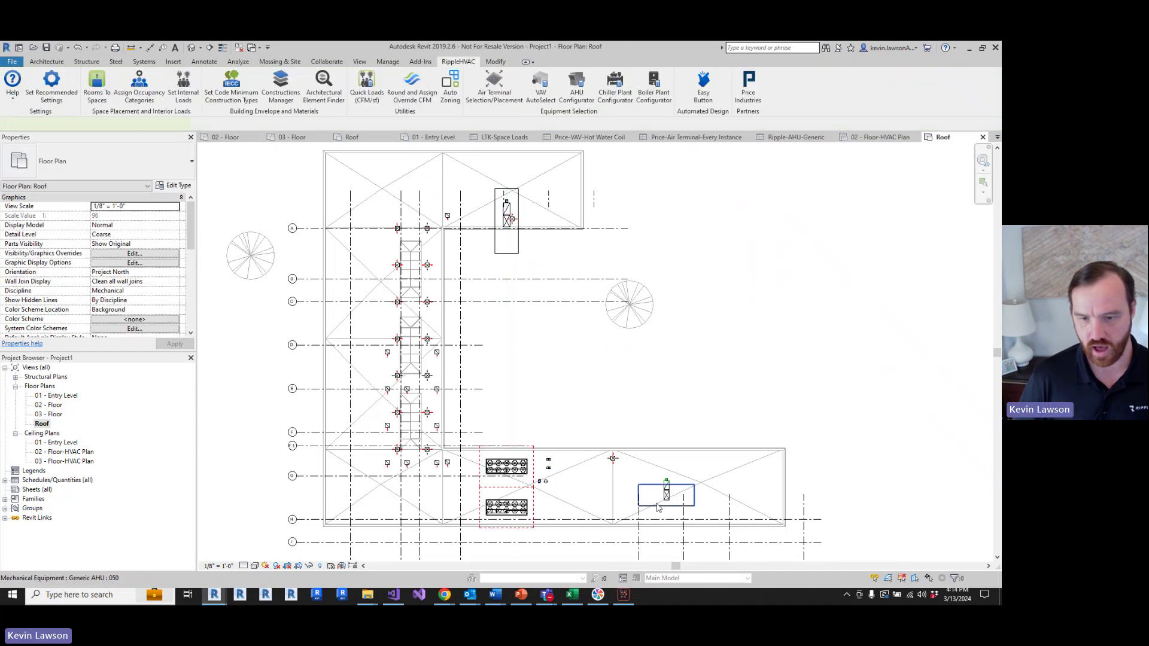
pyautogui.click(655, 507)
pyautogui.moveTo(654, 506); pyautogui.dragTo(604, 500)
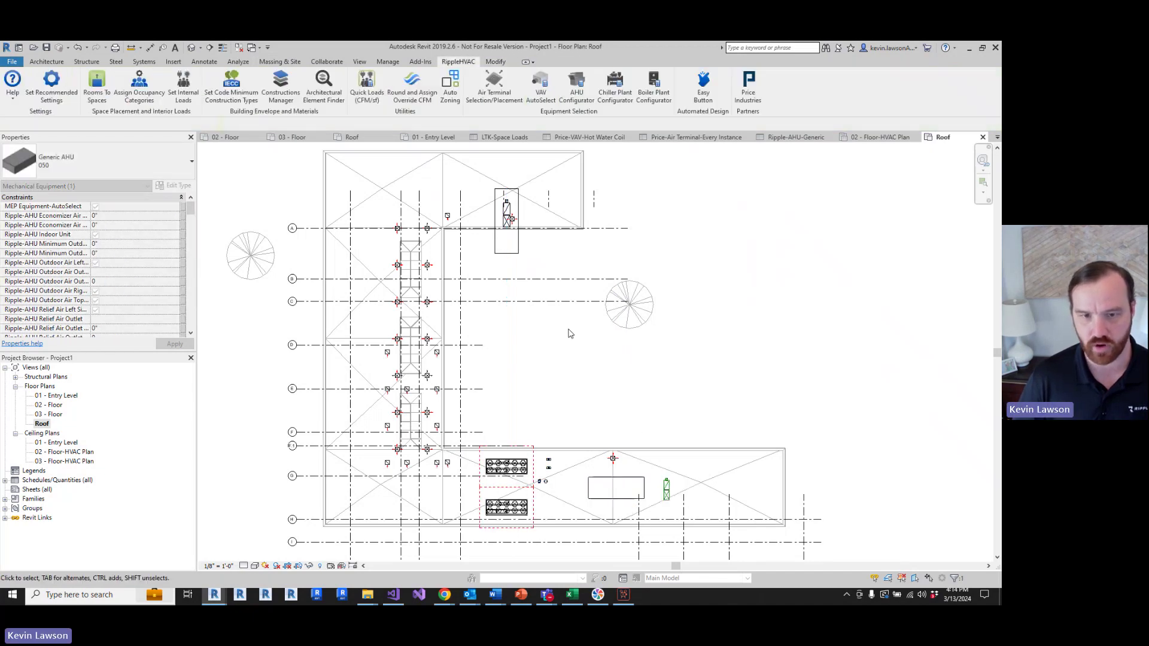
pyautogui.click(569, 329)
pyautogui.click(518, 252)
pyautogui.moveTo(519, 251); pyautogui.dragTo(127, 371)
pyautogui.doubleClick(56, 395)
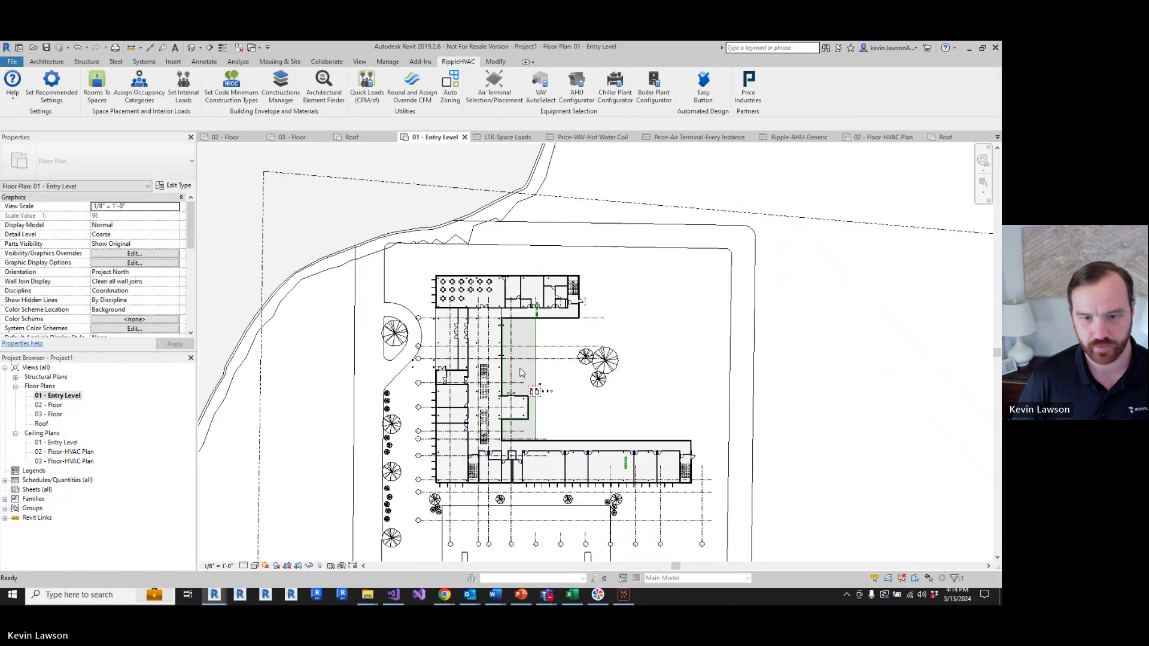
# - Inspect the AHU outside the Entry Level building, then expand Schedules/Quantities (all) in the Project Browser
pyautogui.scroll(6, 531, 386)
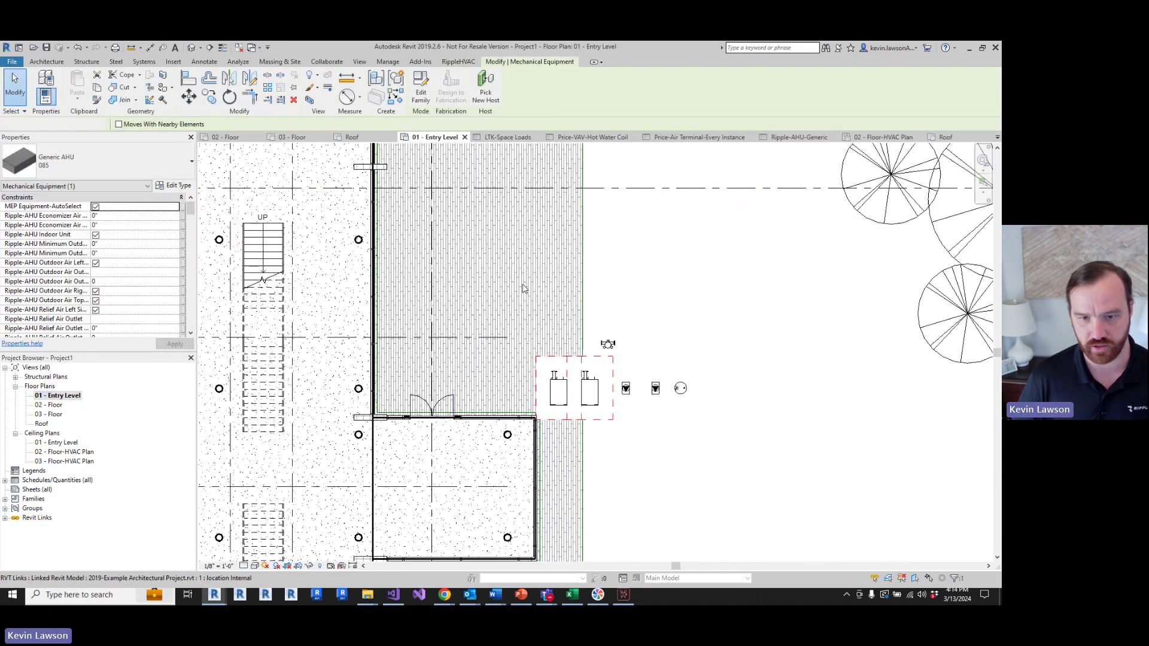
pyautogui.click(693, 329)
pyautogui.scroll(-2, 702, 377)
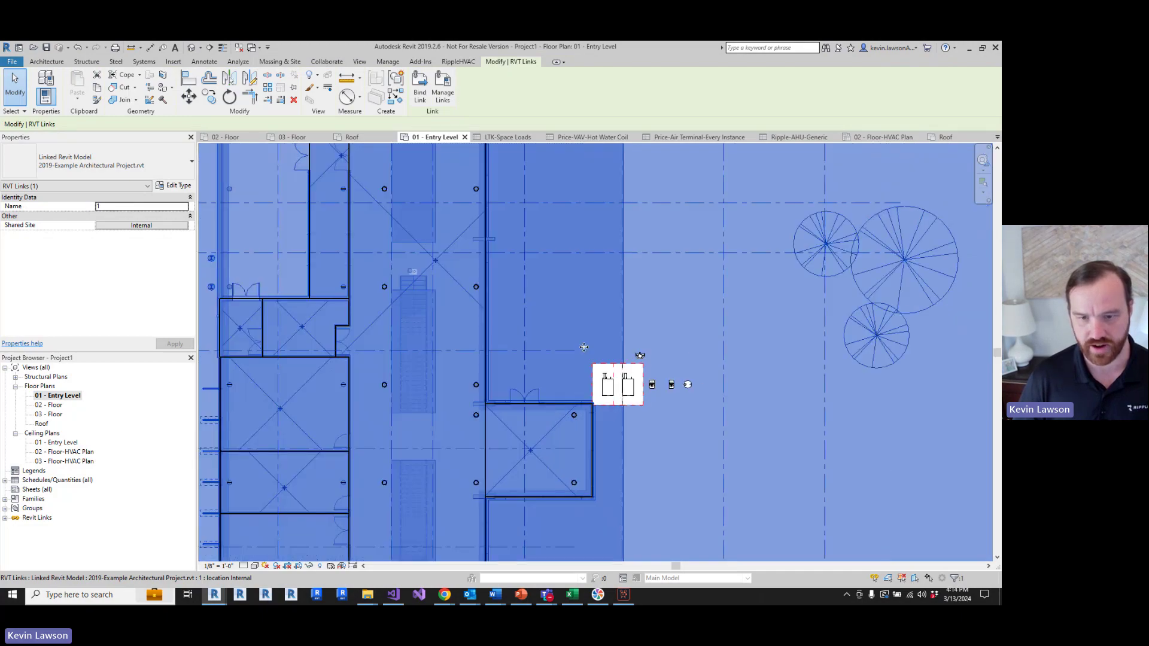
pyautogui.scroll(-3, 584, 347)
pyautogui.scroll(1, 590, 359)
pyautogui.scroll(2, 495, 389)
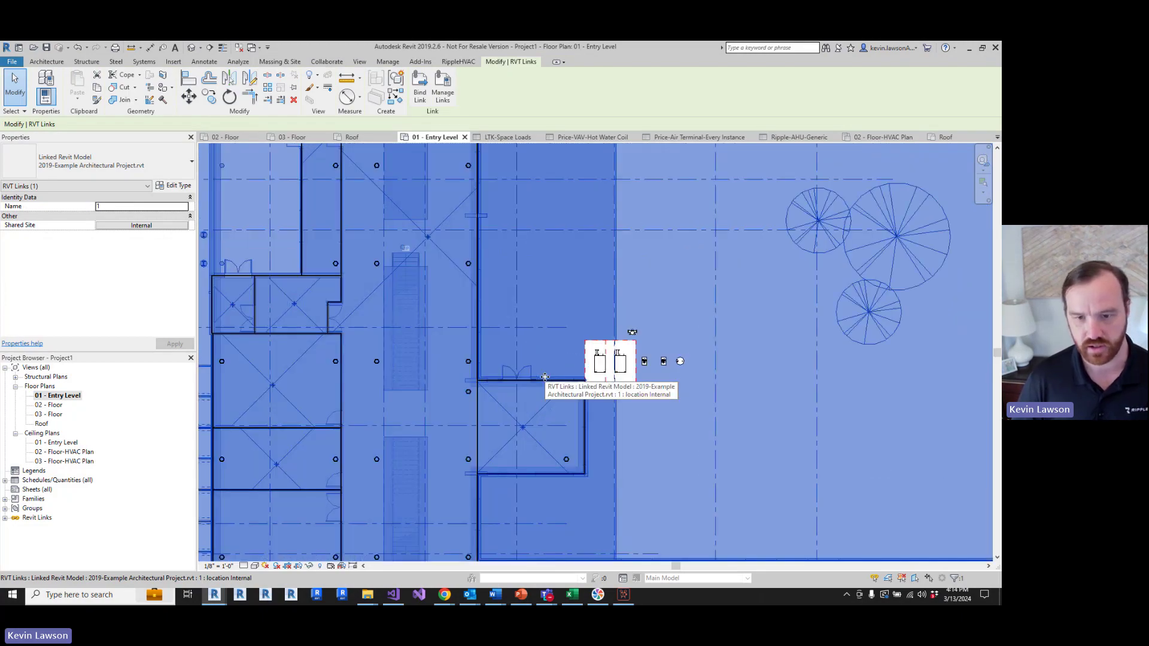
pyautogui.press('Escape')
pyautogui.scroll(-3, 748, 396)
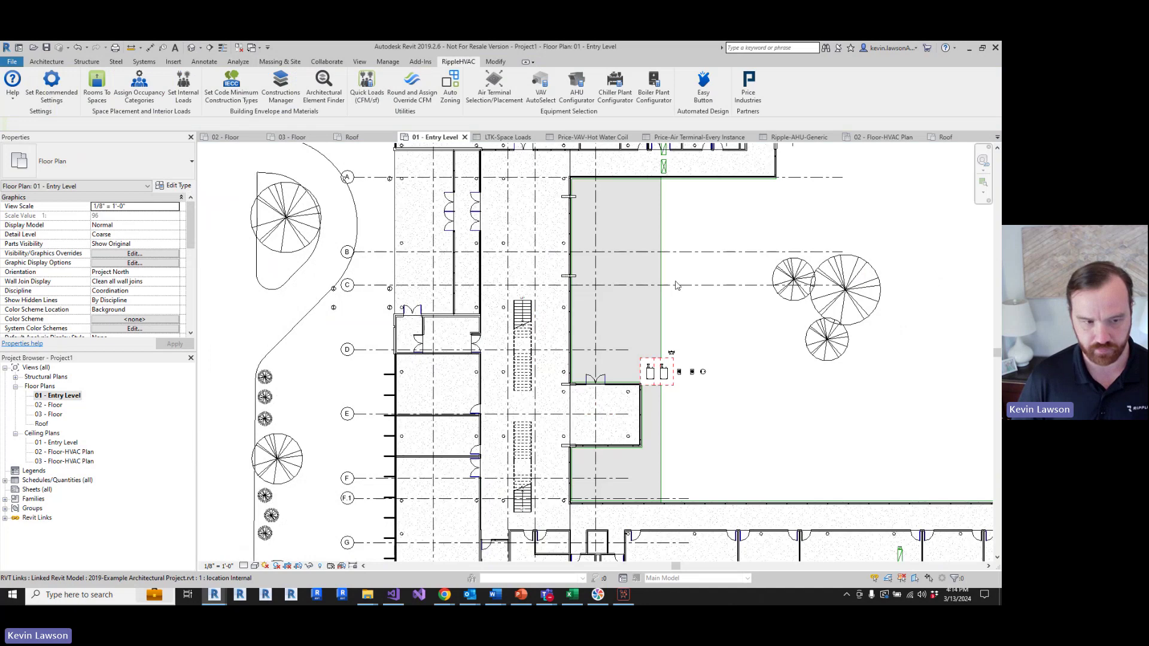
pyautogui.click(5, 481)
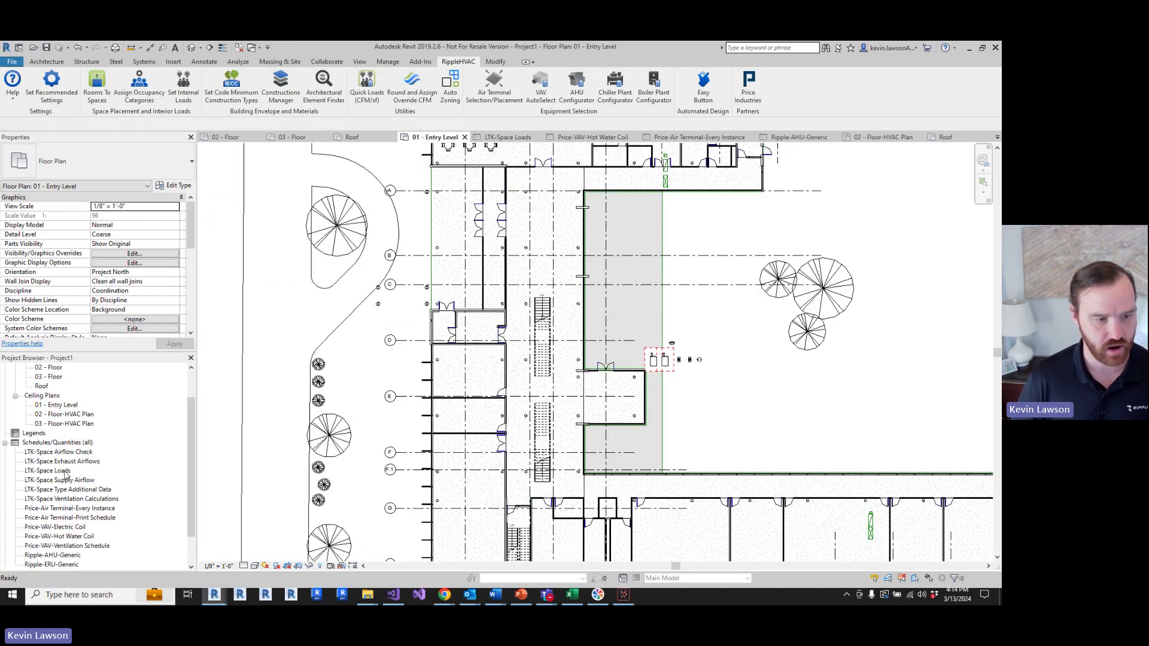
# - Open the Price-VAV-Hot Water Coil schedule and scroll right through its airflow set points and coil temperatures
pyautogui.click(72, 537)
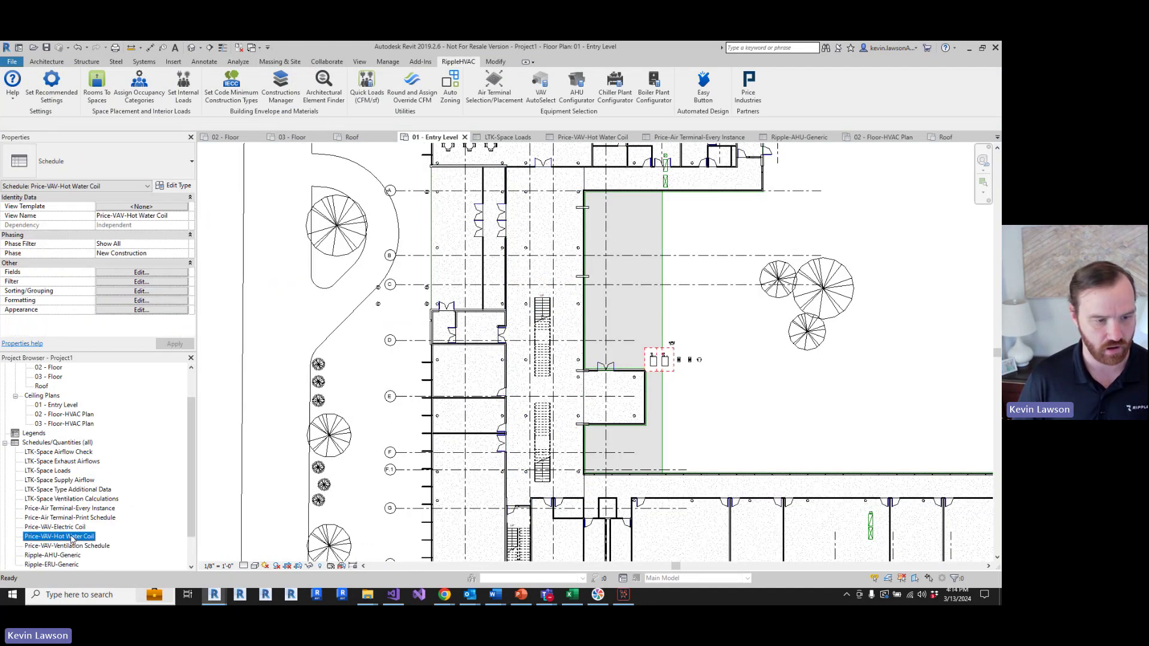
pyautogui.doubleClick(72, 537)
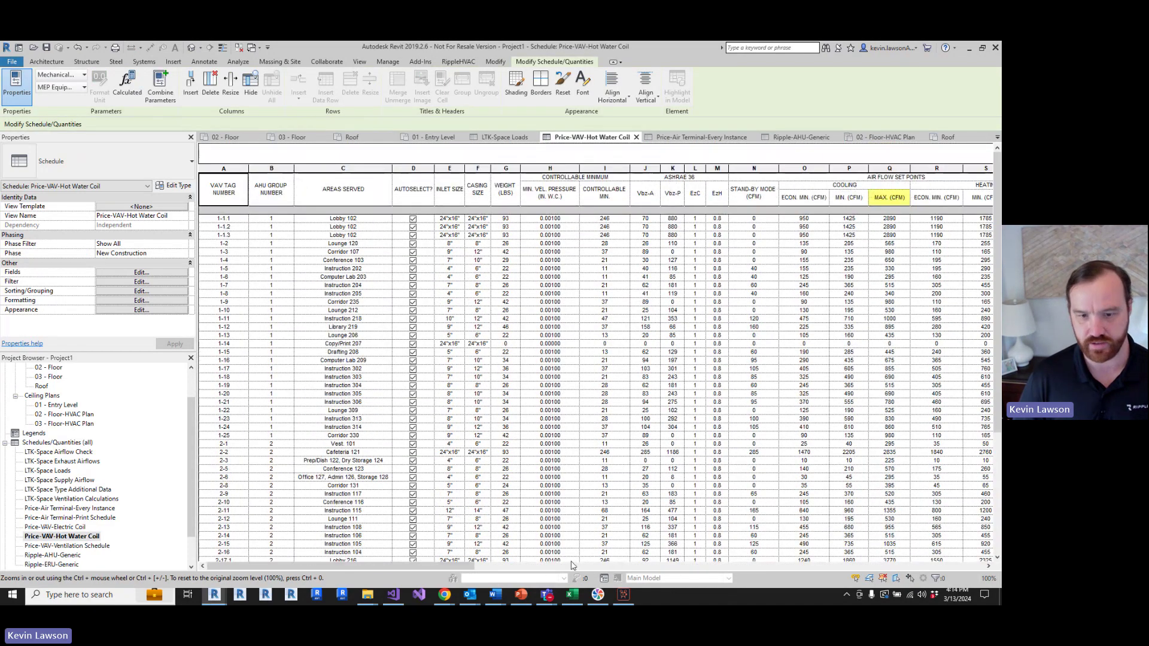
pyautogui.moveTo(444, 562); pyautogui.dragTo(547, 578)
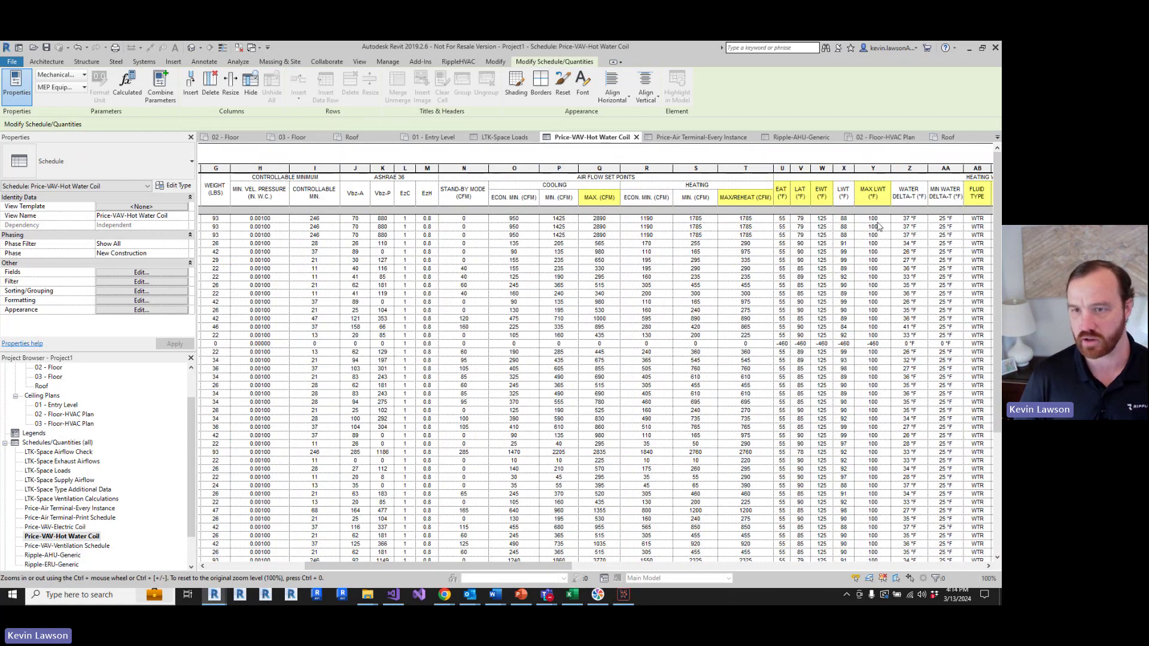
pyautogui.click(72, 536)
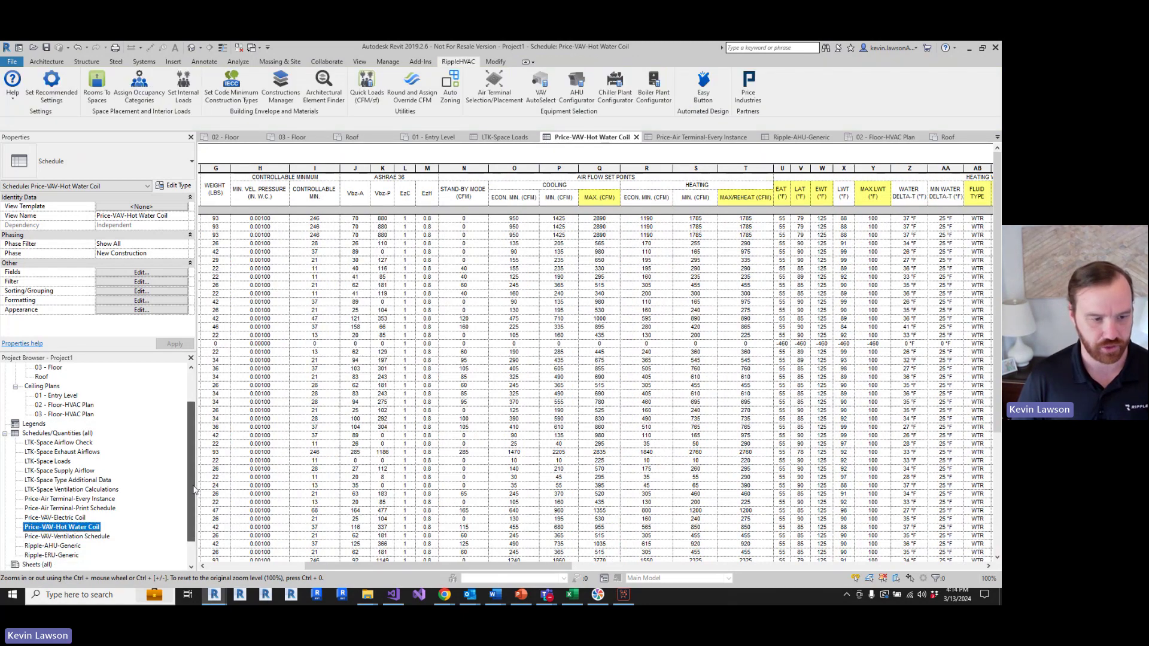
pyautogui.scroll(-1, 120, 515)
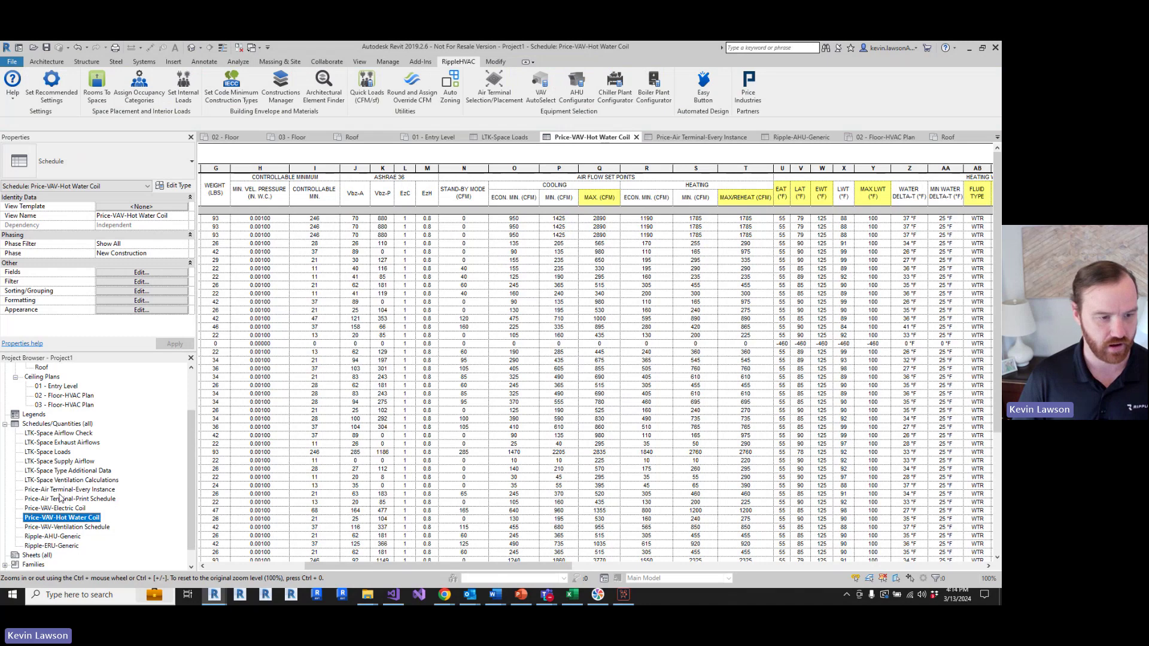
# - Open the Price-Air Terminal-Print Schedule showing air terminals A–M with counts, models and sizes
pyautogui.click(87, 499)
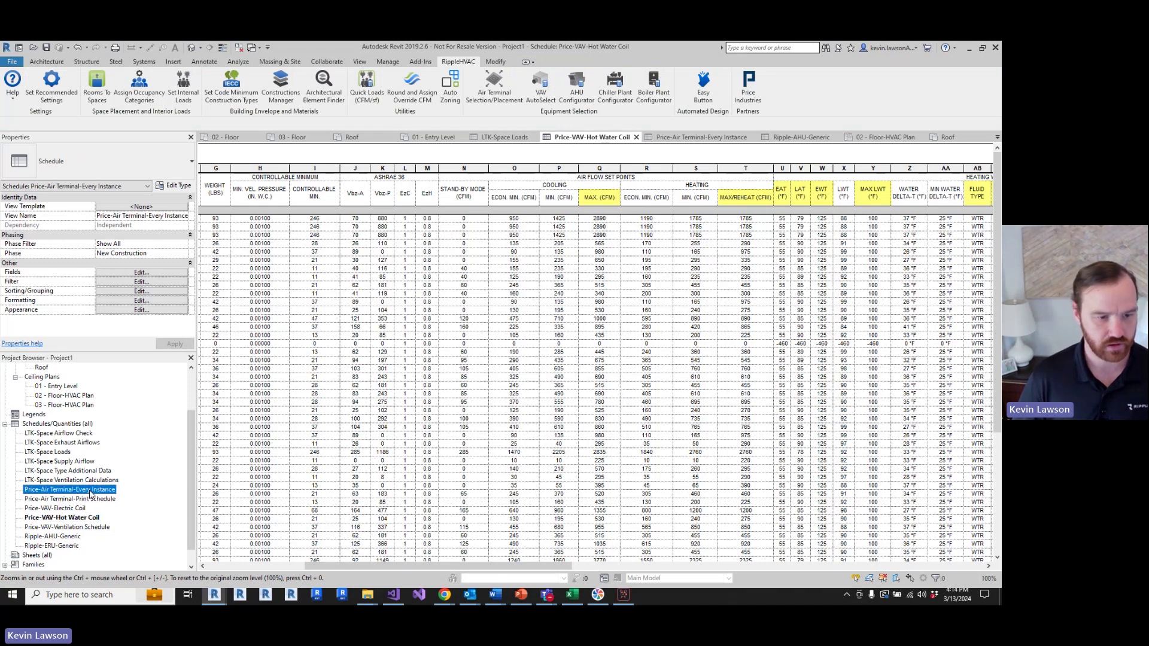
pyautogui.doubleClick(83, 500)
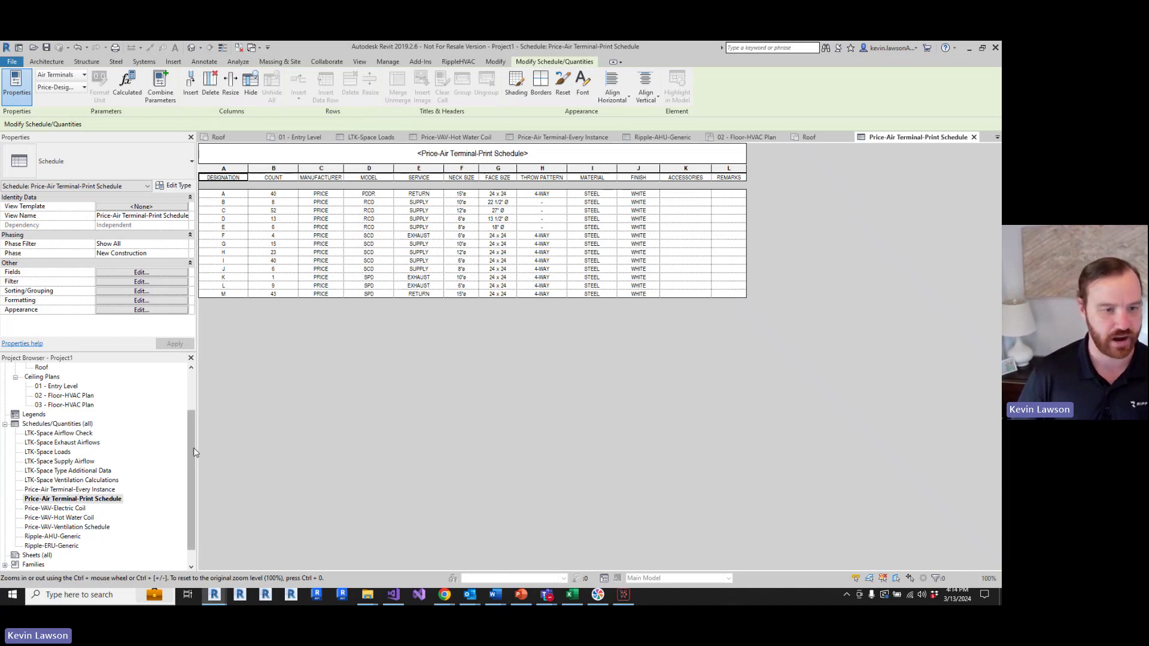
pyautogui.moveTo(192, 456); pyautogui.dragTo(201, 416)
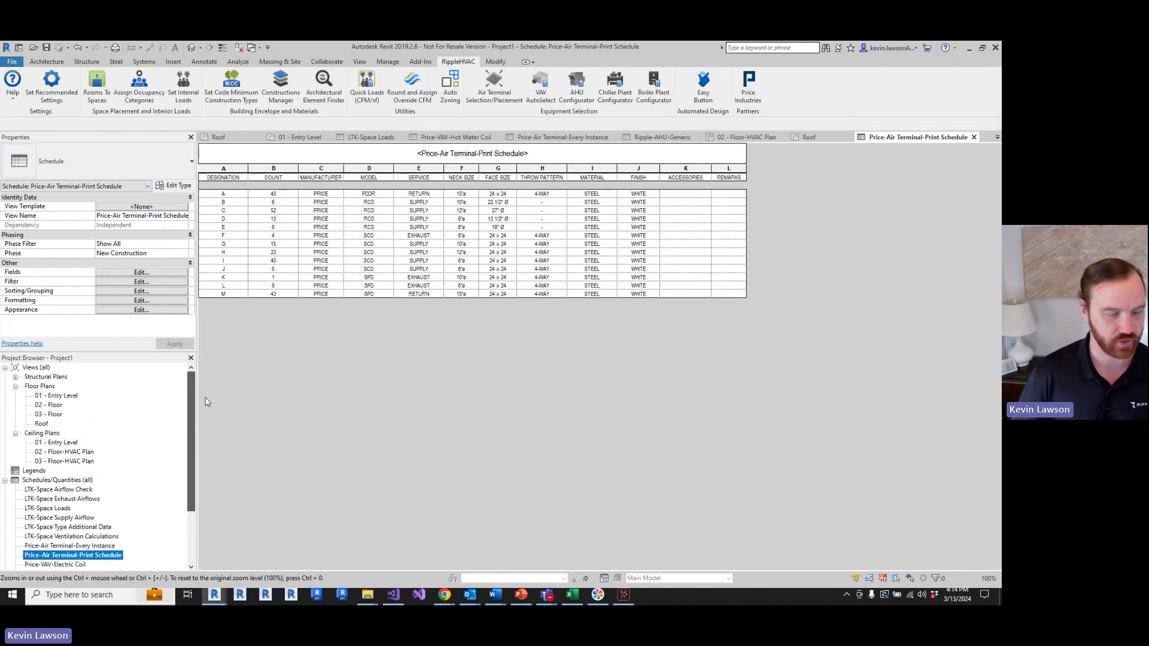